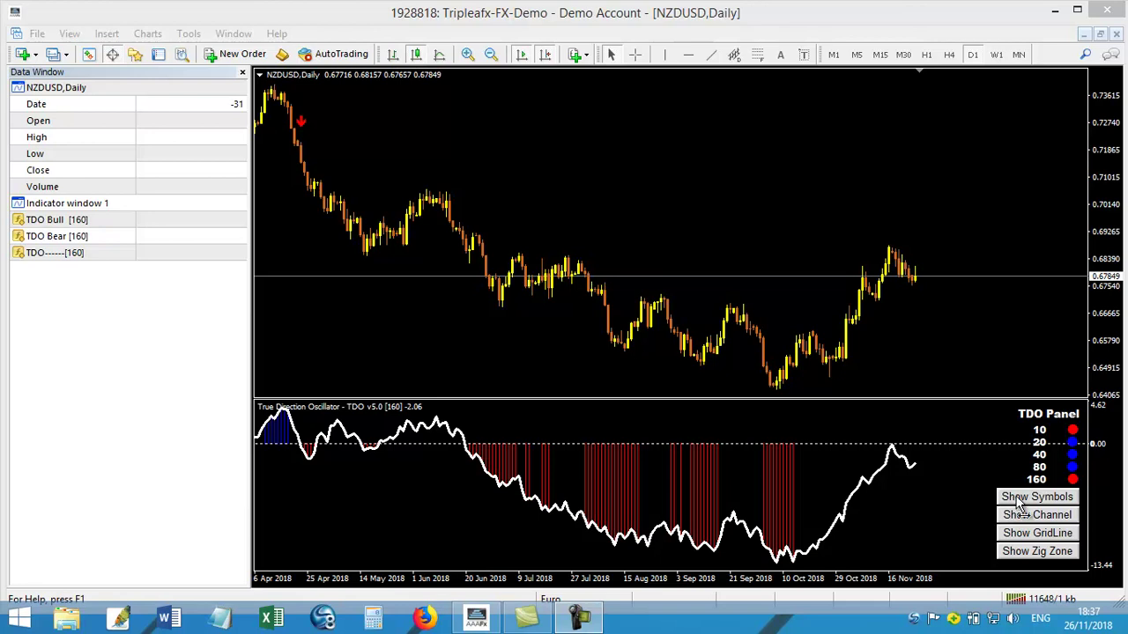
# Display the oscillator's symbols panel and use it to switch the chart to AUDUSD and afterward to EURUSD.
pyautogui.click(1019, 498)
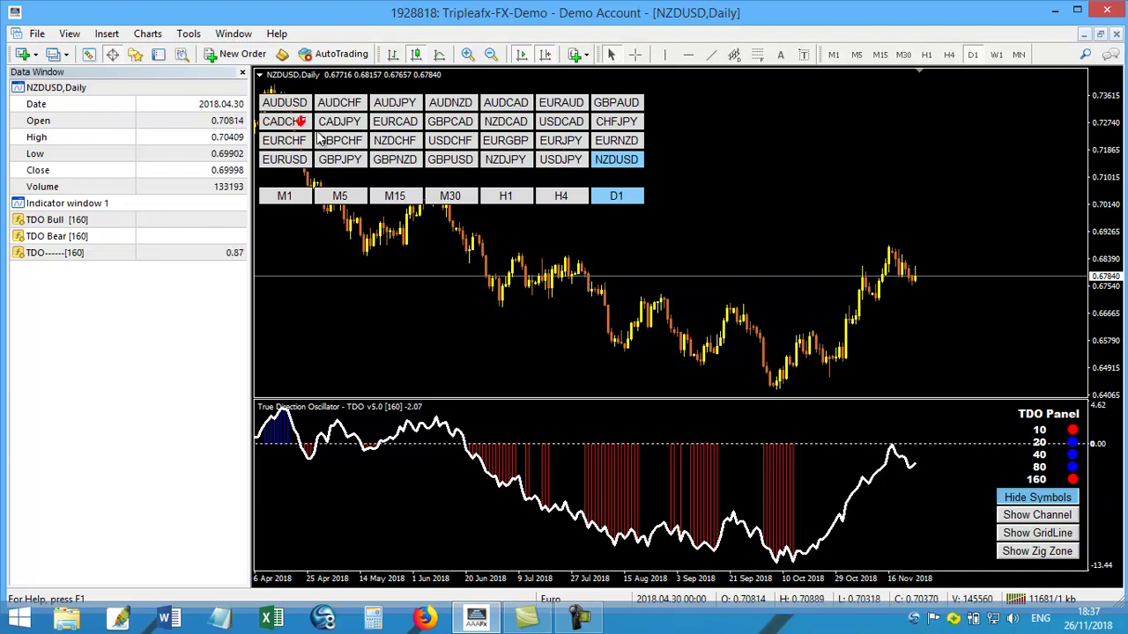
pyautogui.click(291, 103)
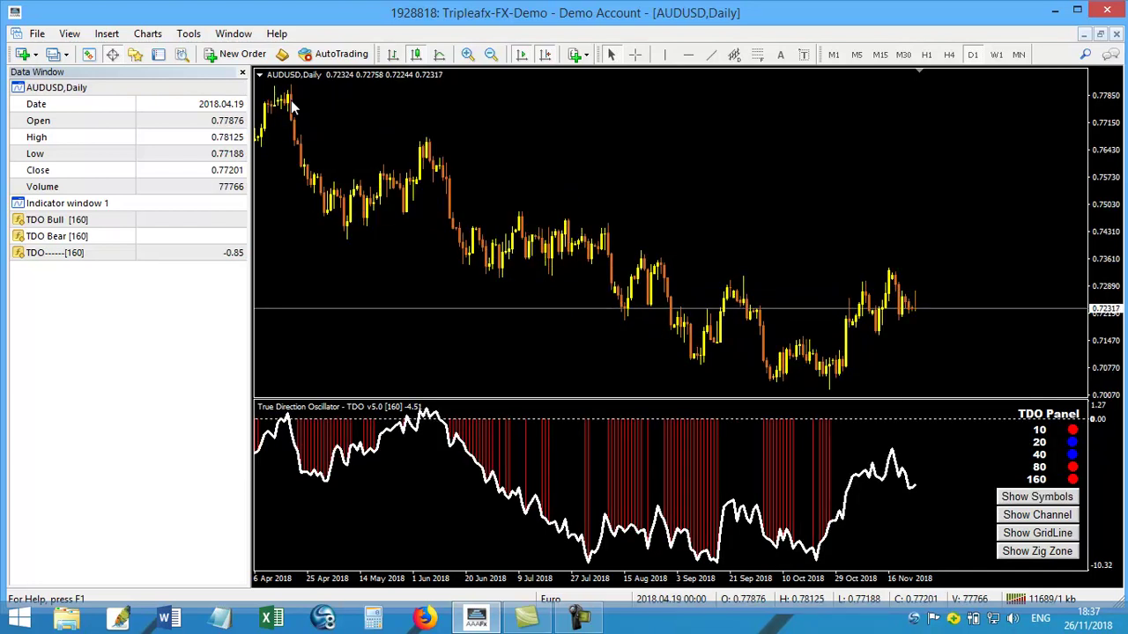
pyautogui.click(1027, 498)
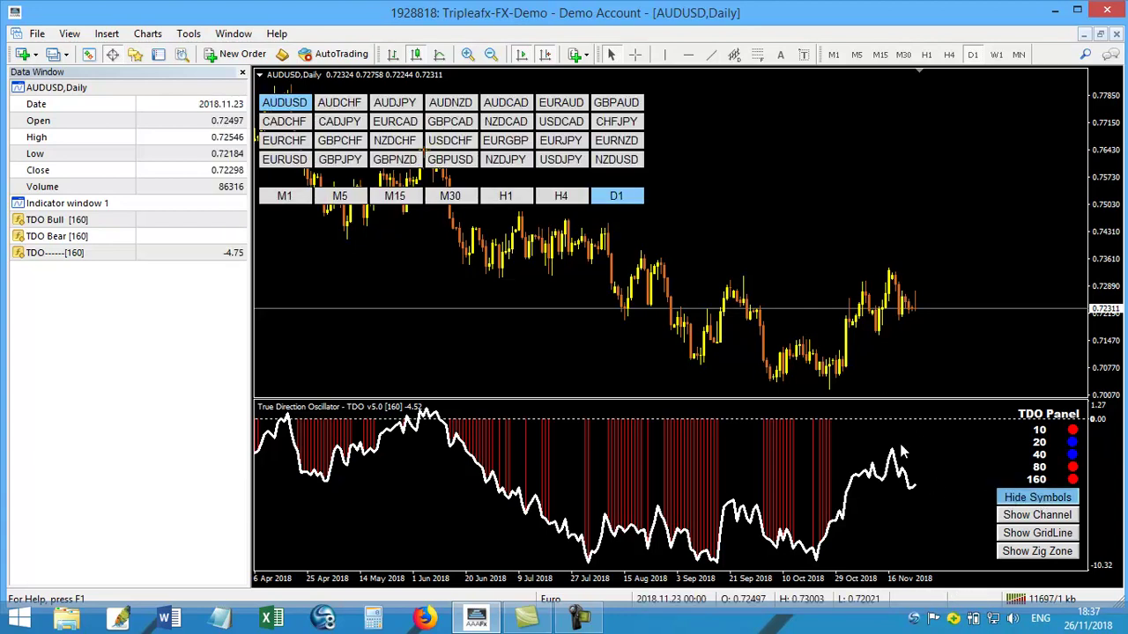
pyautogui.click(287, 161)
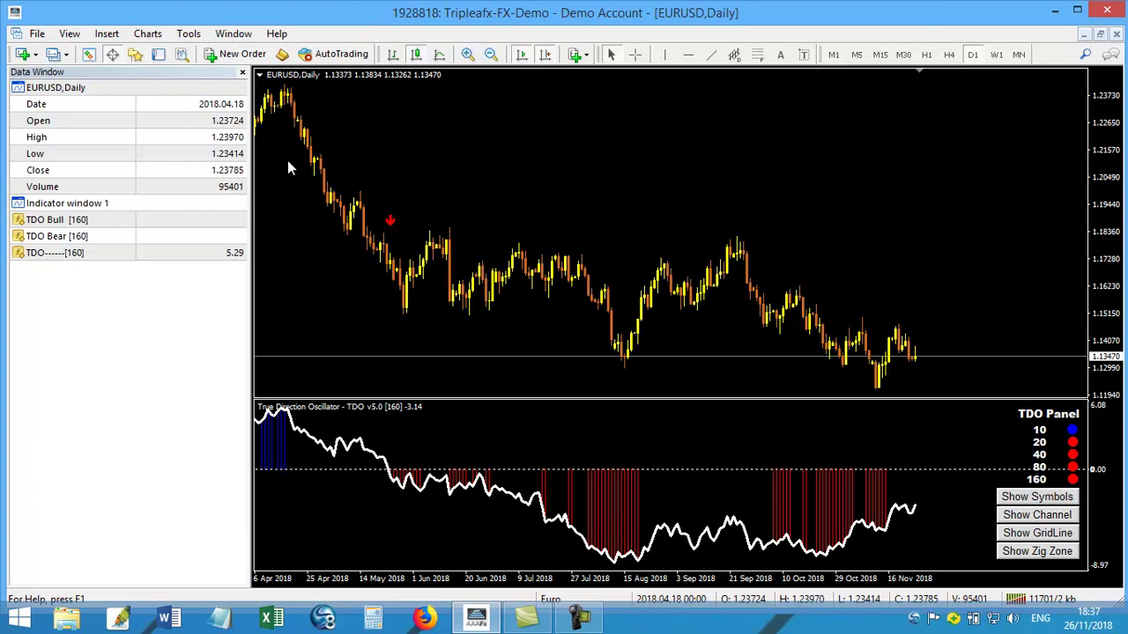
# Switch the EURUSD chart to the M30 timeframe from the symbols panel and display the panel again.
pyautogui.click(1007, 498)
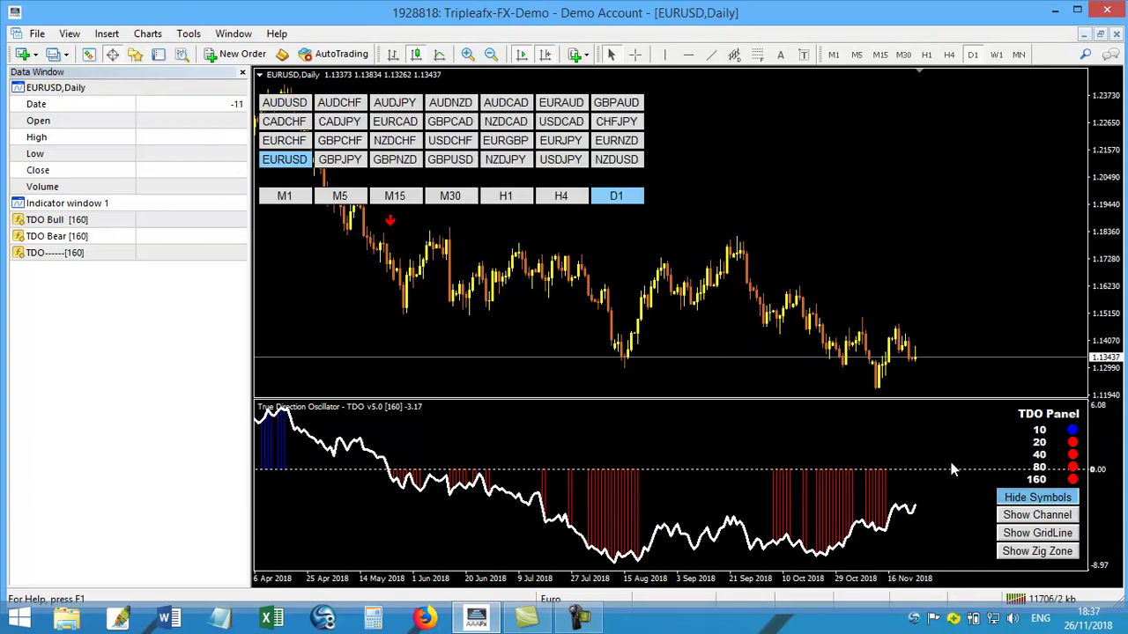
pyautogui.click(451, 196)
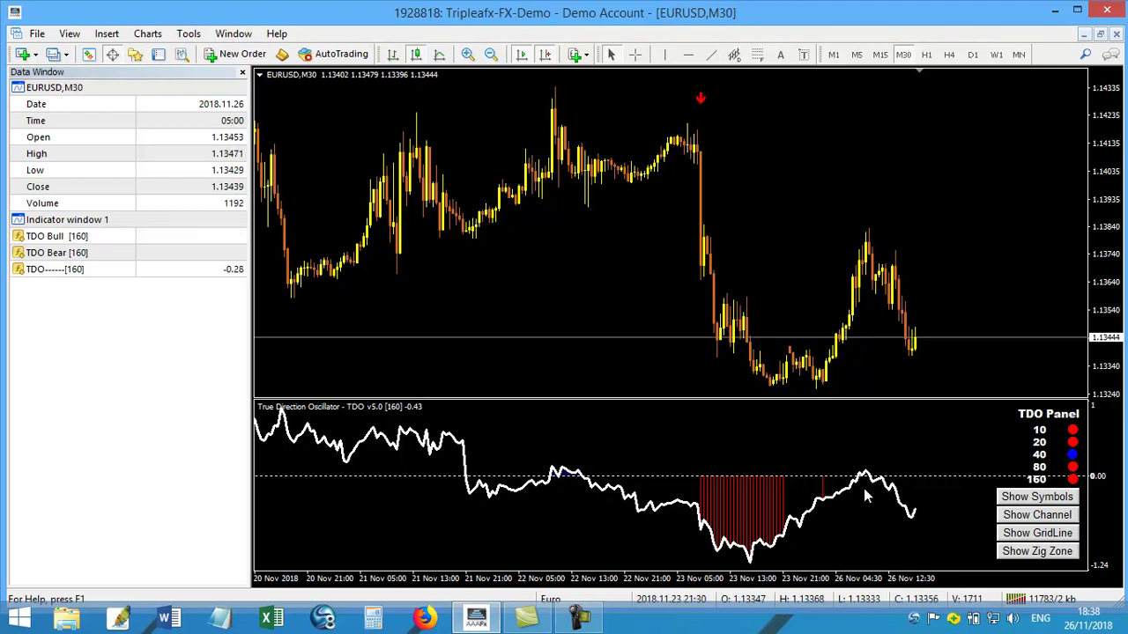
pyautogui.click(1020, 497)
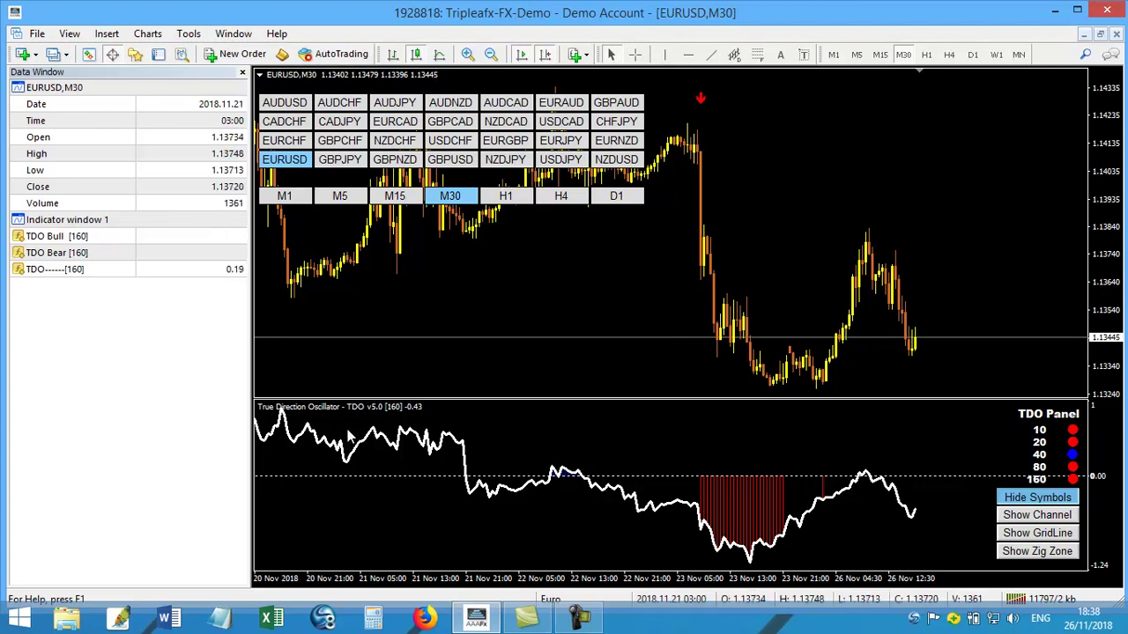
# Set the True Direction Oscillator's Window to Show Symbols Panel input to Indicator Window and apply the settings.
pyautogui.doubleClick(738, 503)
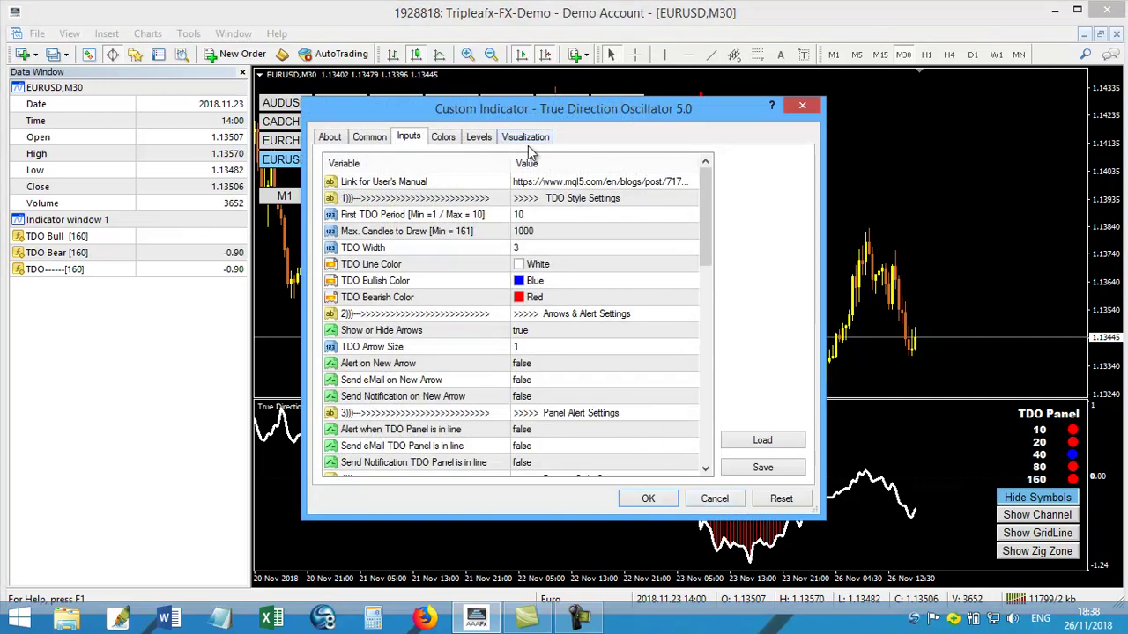
pyautogui.click(579, 402)
pyautogui.scroll(-1, 582, 409)
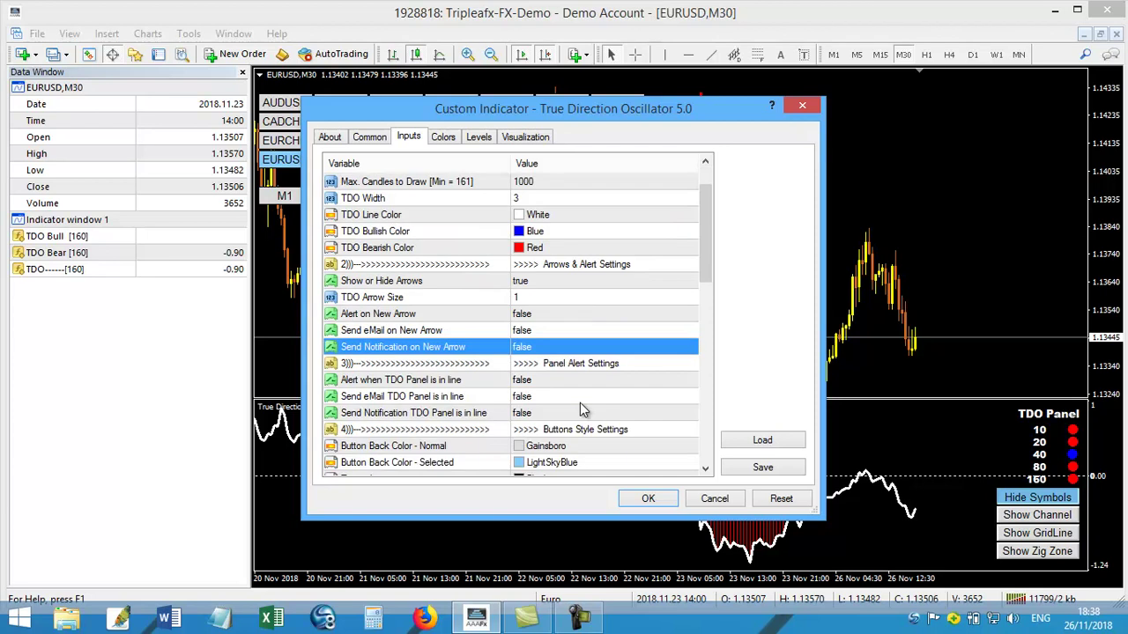
pyautogui.scroll(-1, 581, 408)
pyautogui.scroll(-2, 581, 411)
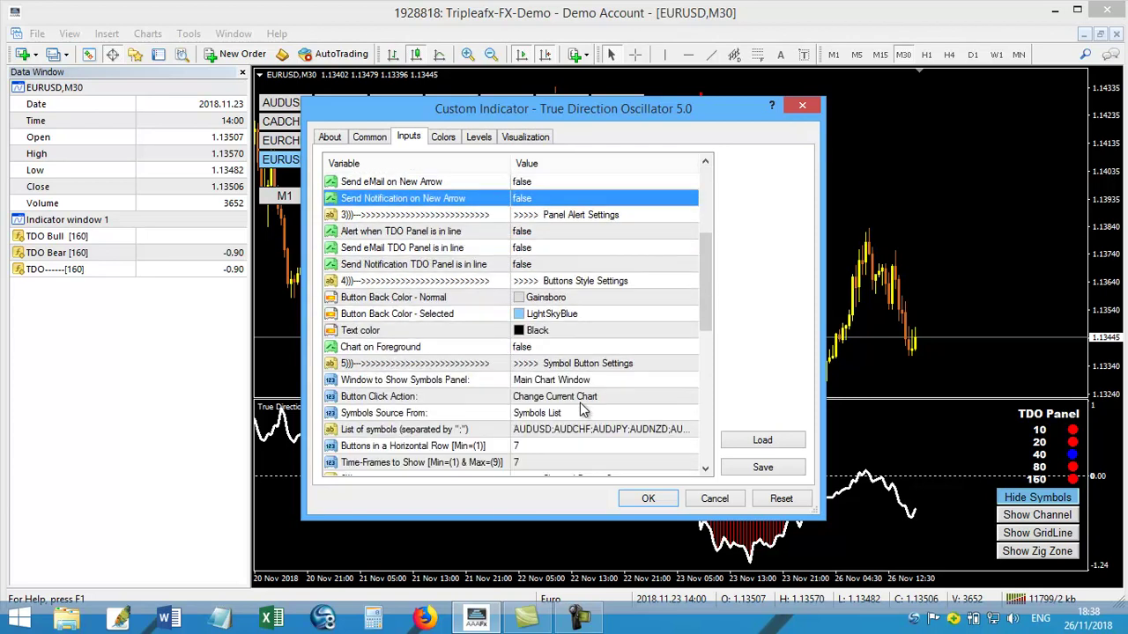
pyautogui.click(402, 365)
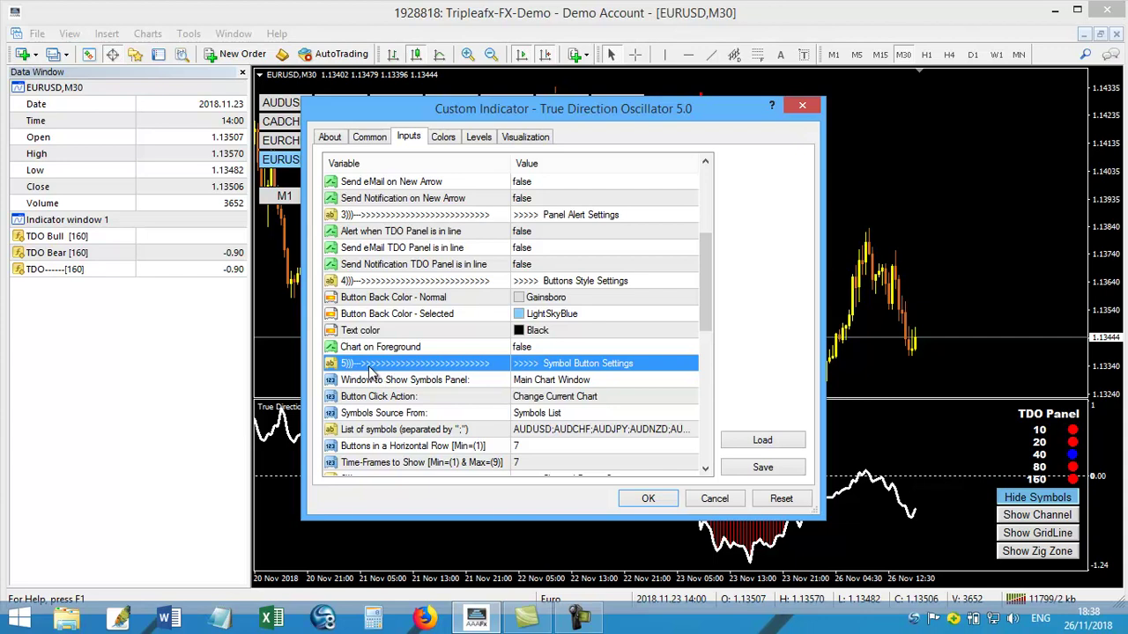
pyautogui.click(597, 382)
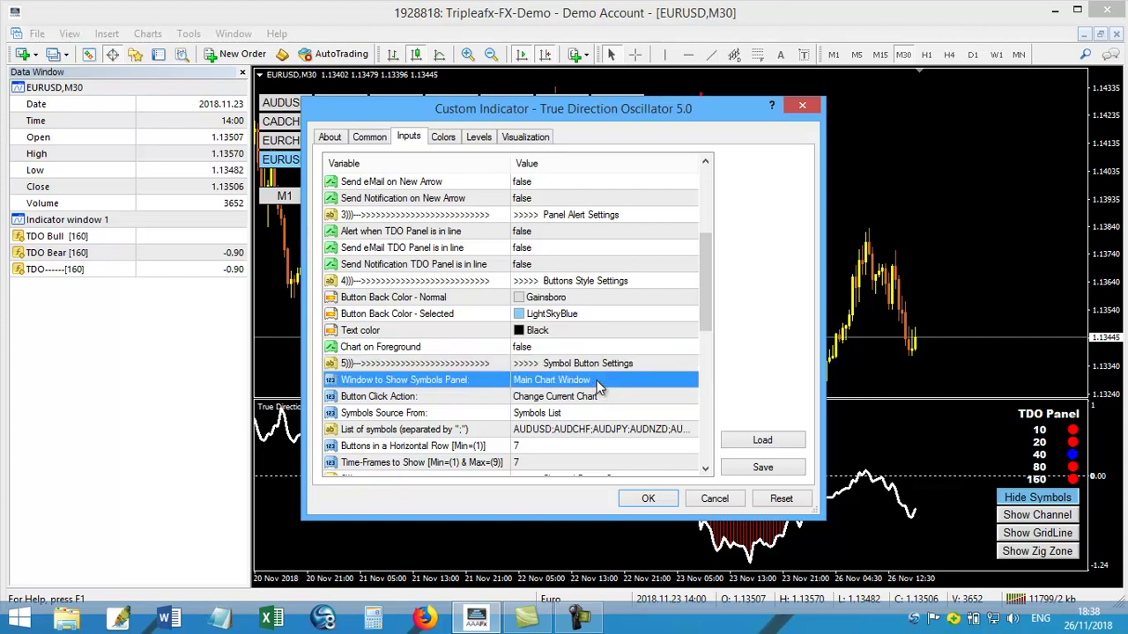
pyautogui.click(596, 382)
pyautogui.click(595, 406)
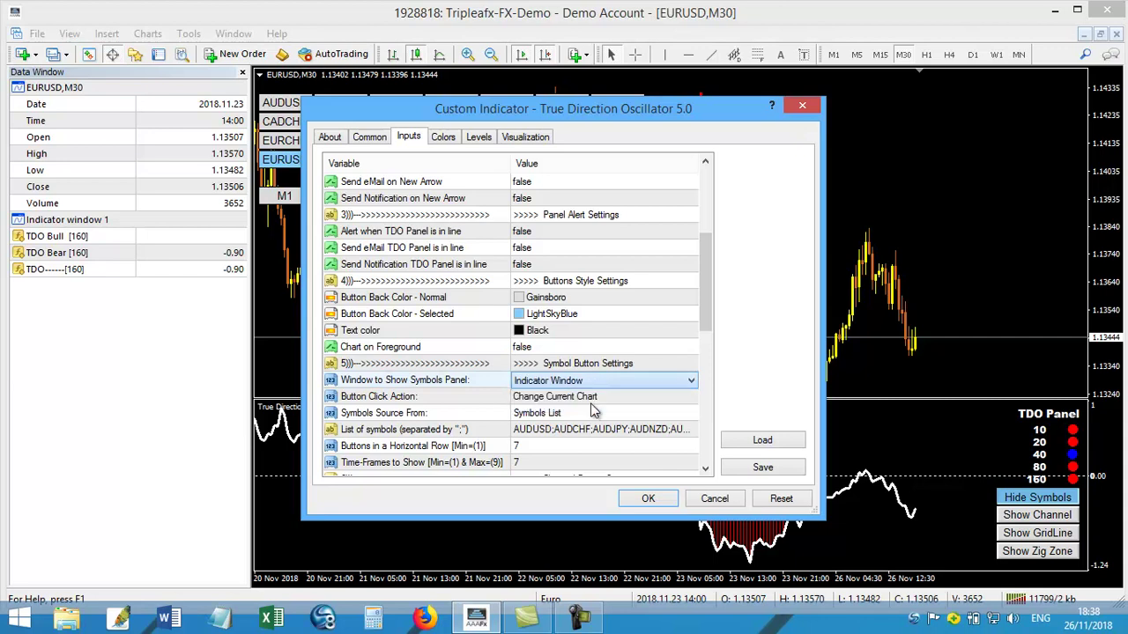
pyautogui.click(647, 499)
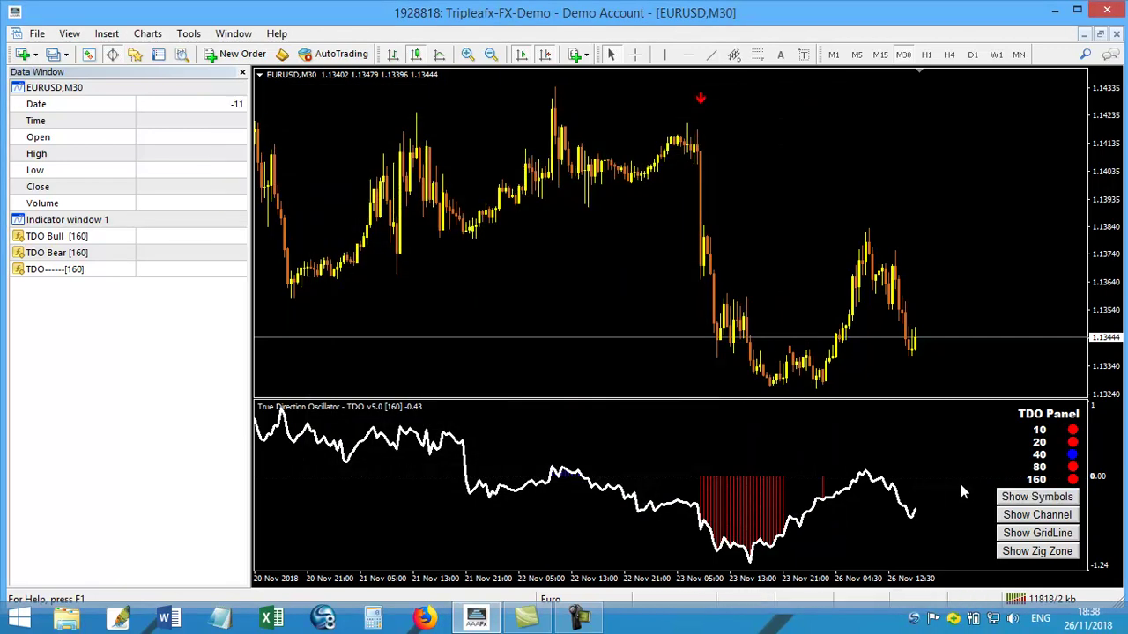
# Use the symbols panel in the indicator window to switch the chart to NZDUSD and from there to AUDUSD.
pyautogui.click(1030, 502)
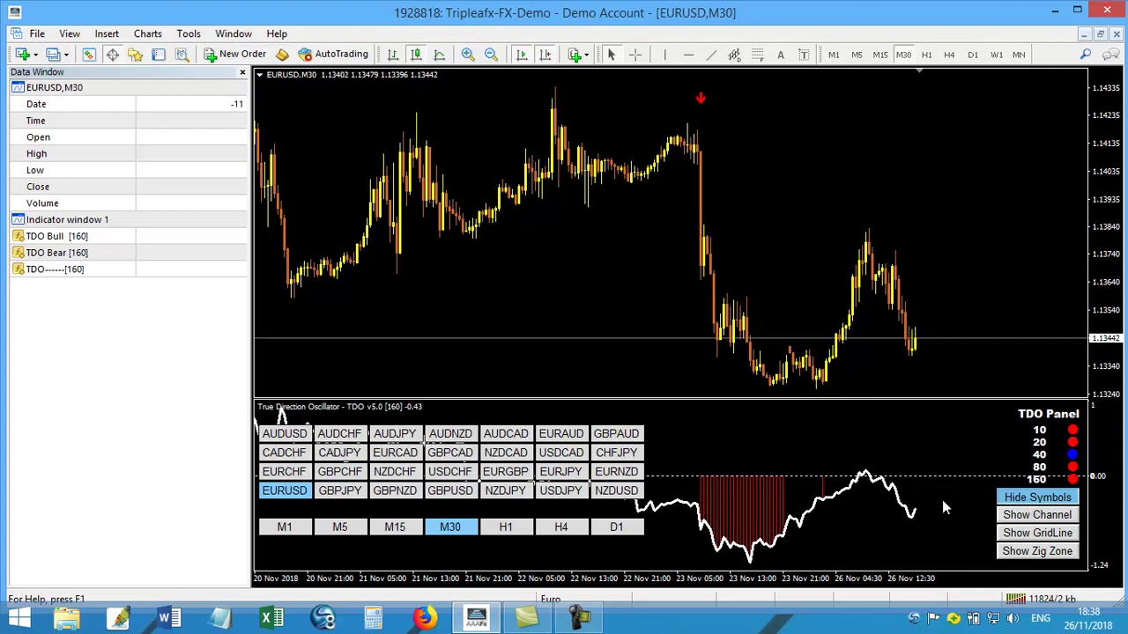
pyautogui.click(621, 493)
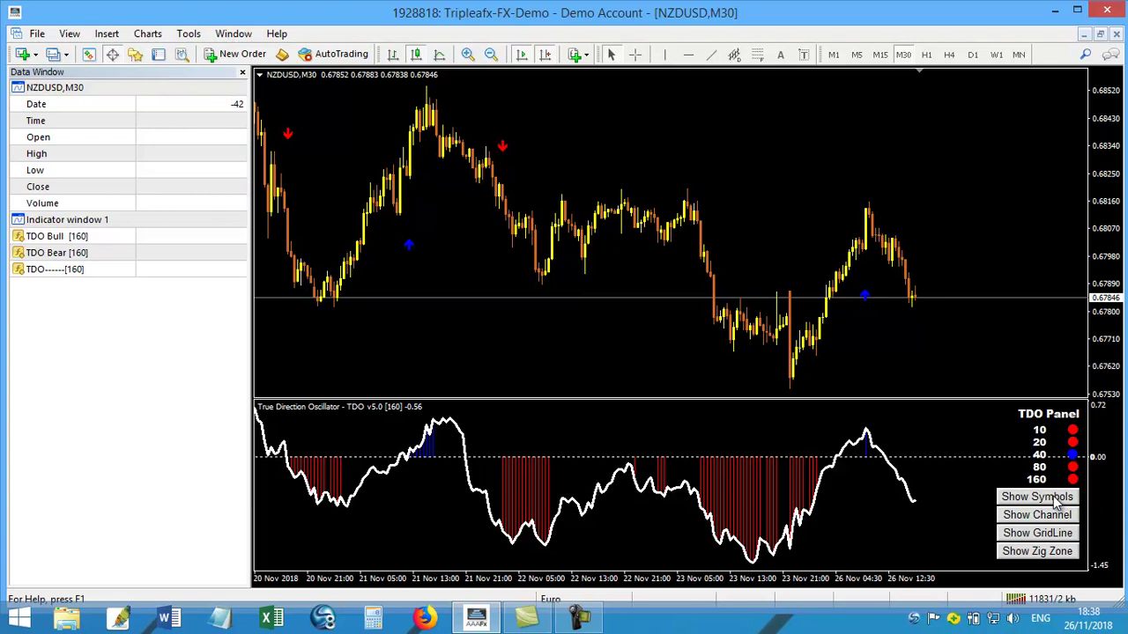
pyautogui.click(1038, 497)
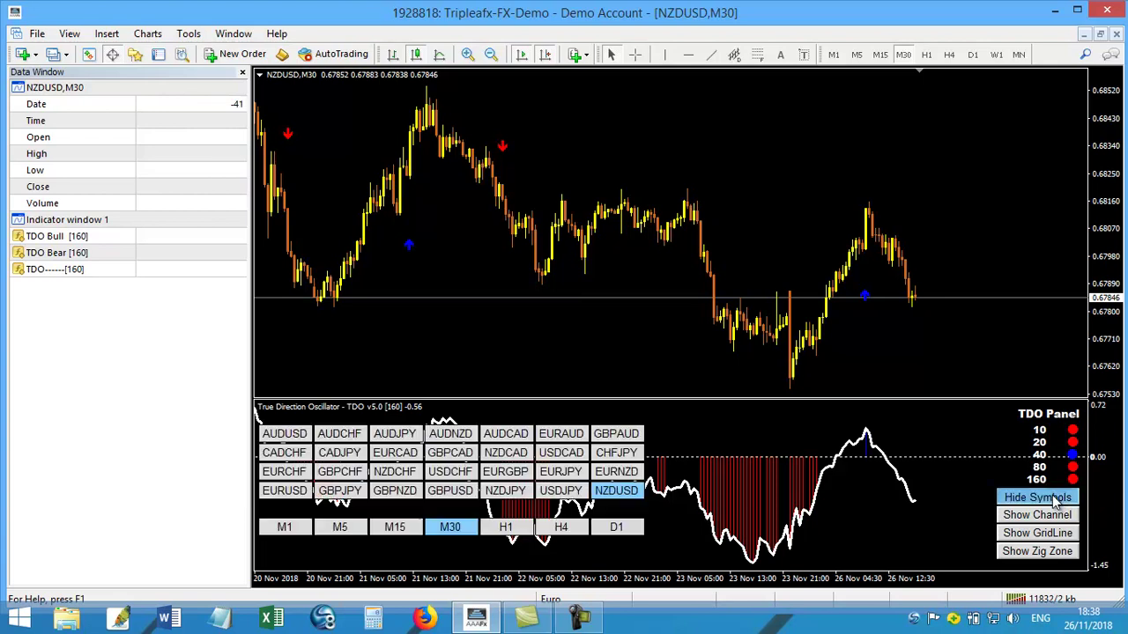
pyautogui.click(284, 435)
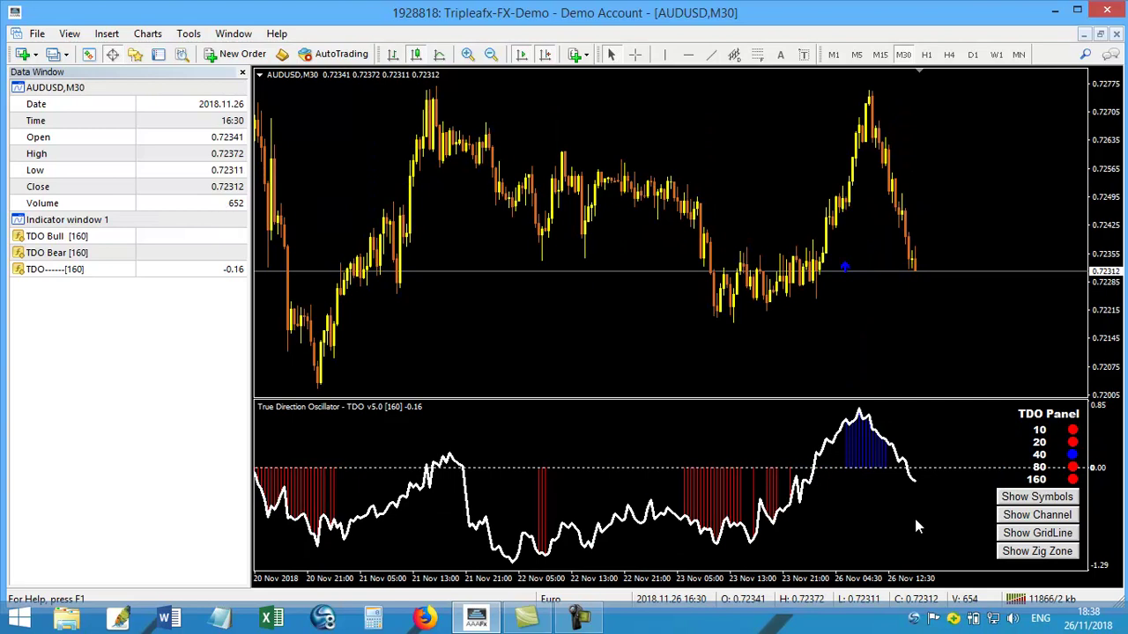
# Set the oscillator's Button Click Action input to Open New Chart and apply the settings.
pyautogui.moveTo(738, 508)
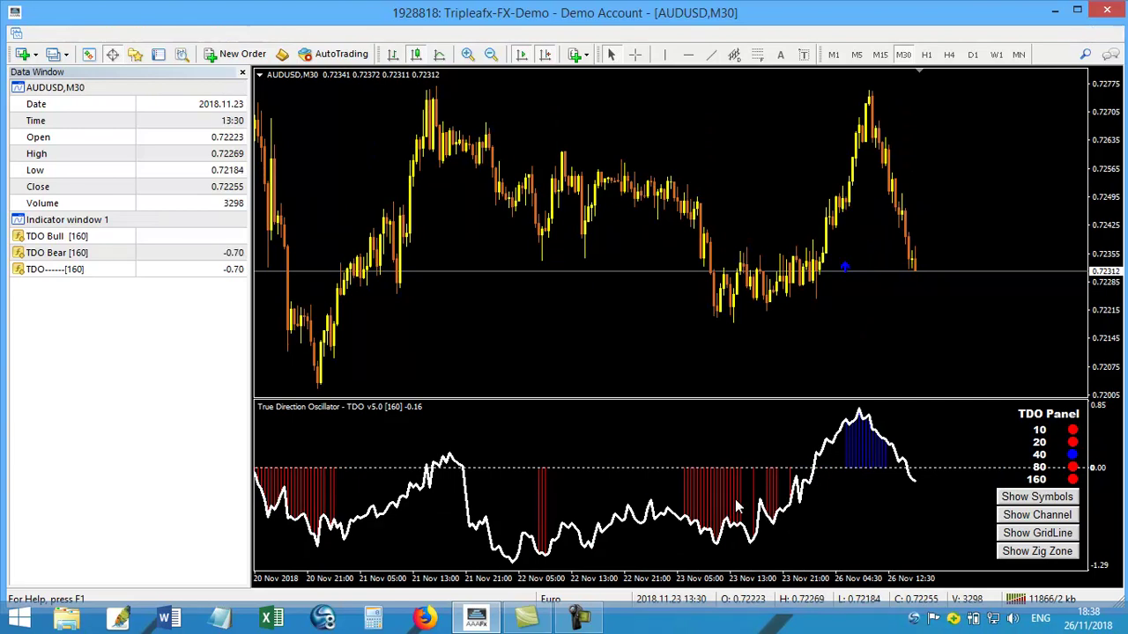
pyautogui.doubleClick(737, 454)
pyautogui.scroll(-2, 582, 389)
pyautogui.scroll(-3, 581, 389)
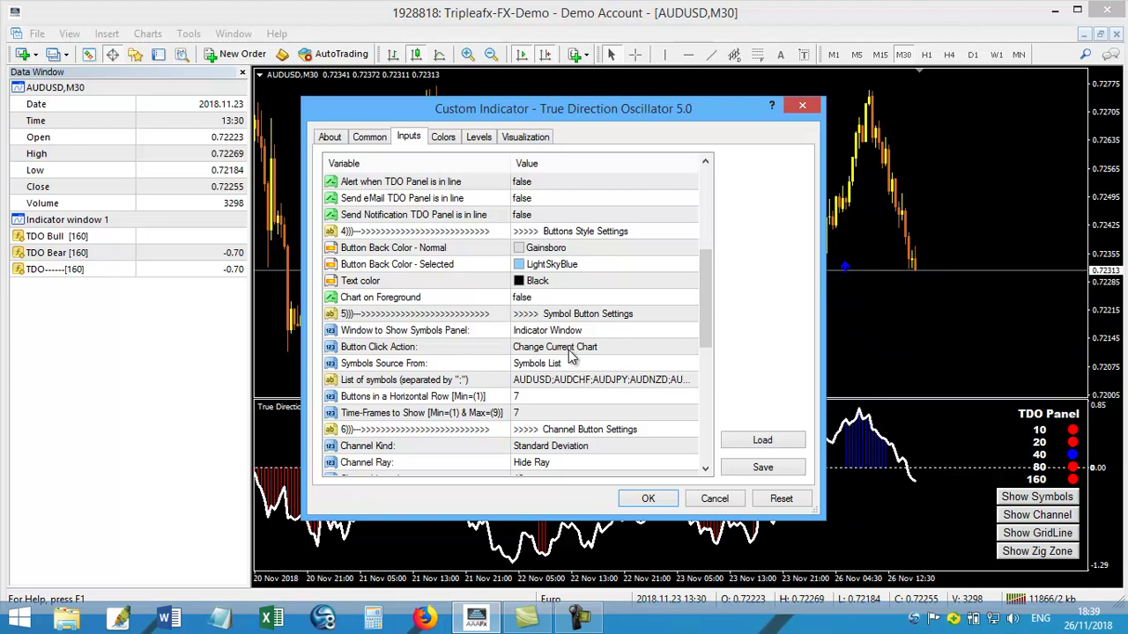
pyautogui.click(571, 353)
pyautogui.click(571, 350)
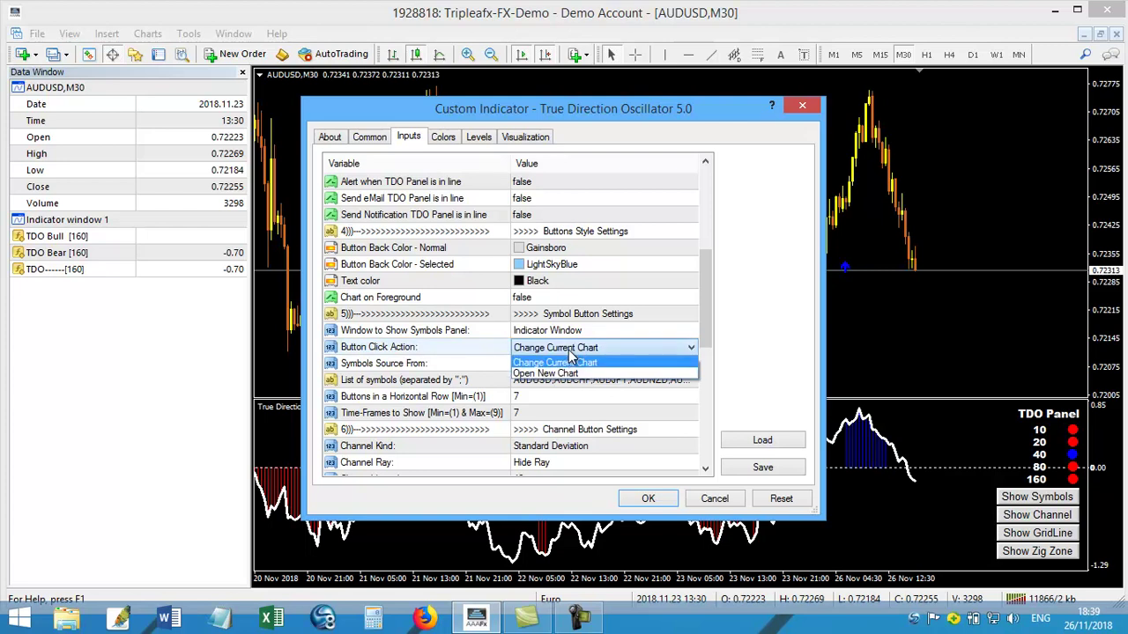
pyautogui.click(570, 374)
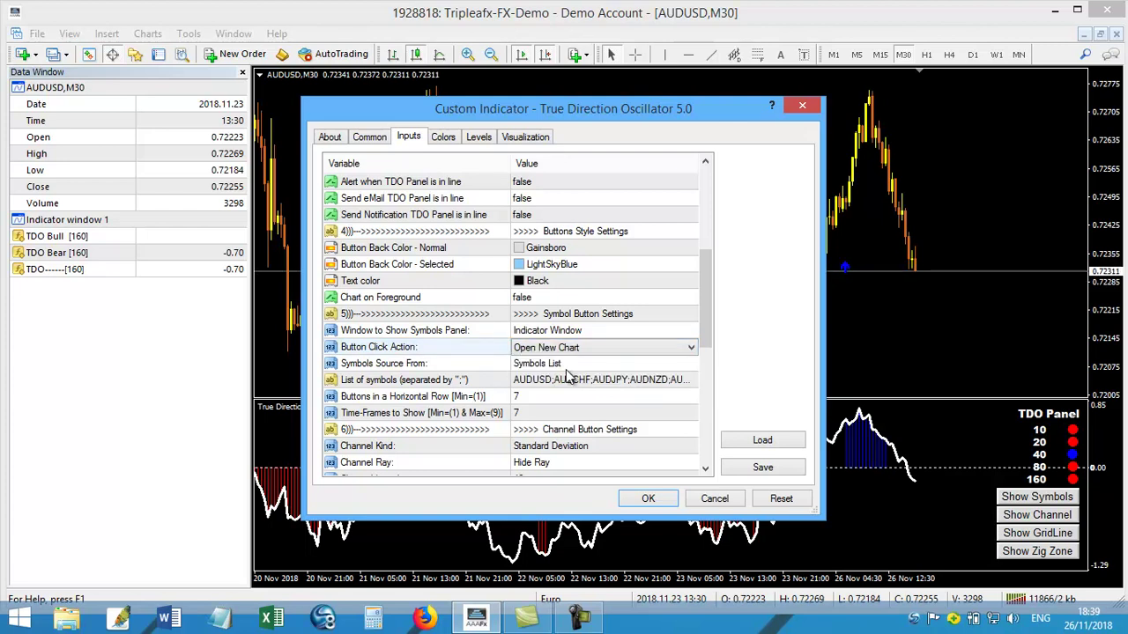
pyautogui.click(643, 498)
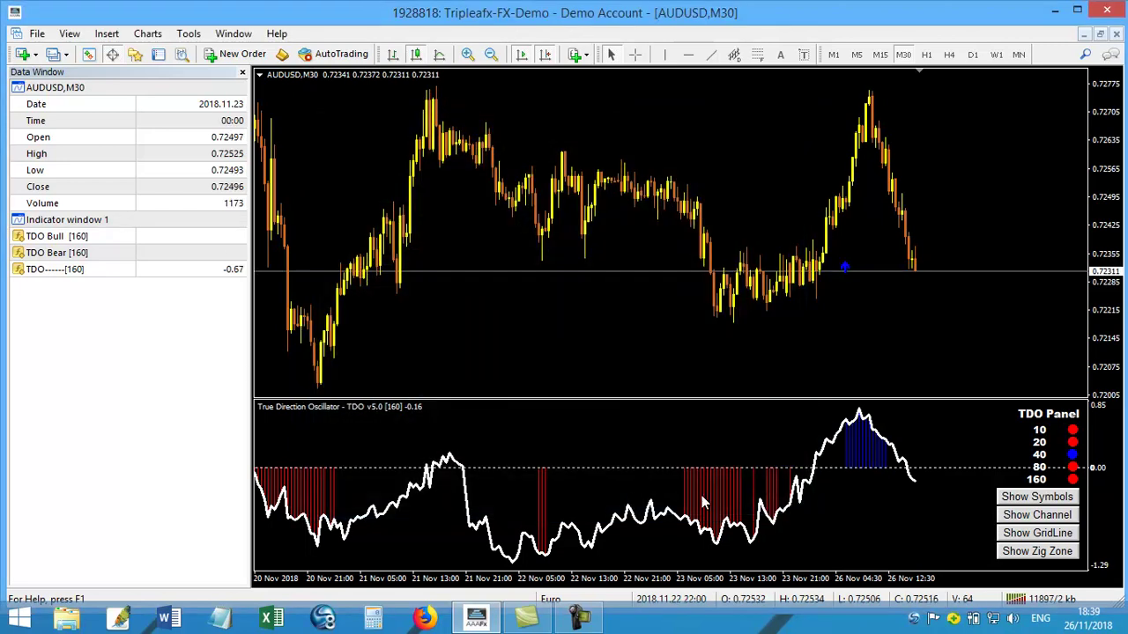
# Open separate NZDUSD and EURUSD charts from the symbols panel, returning to the AUDUSD chart after each.
pyautogui.click(1013, 500)
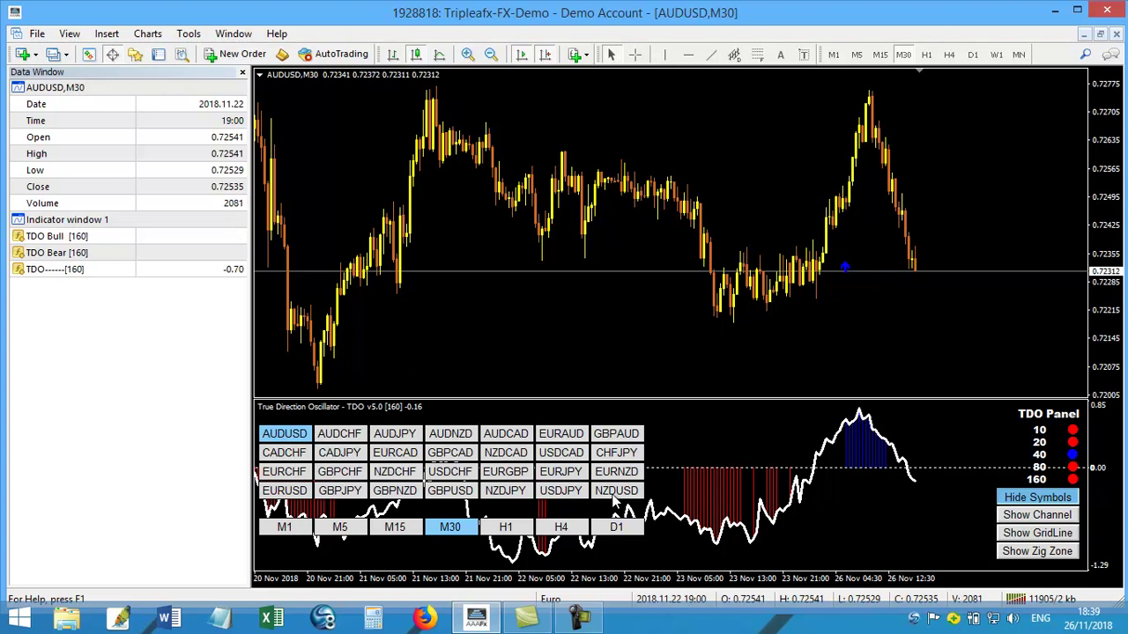
pyautogui.click(614, 500)
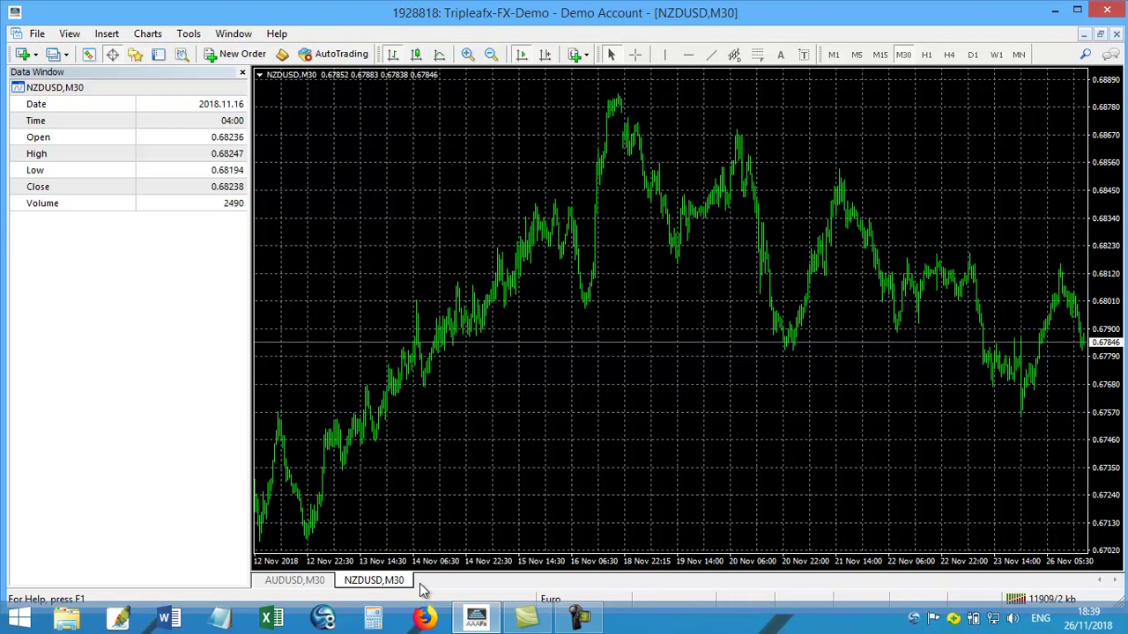
pyautogui.click(298, 582)
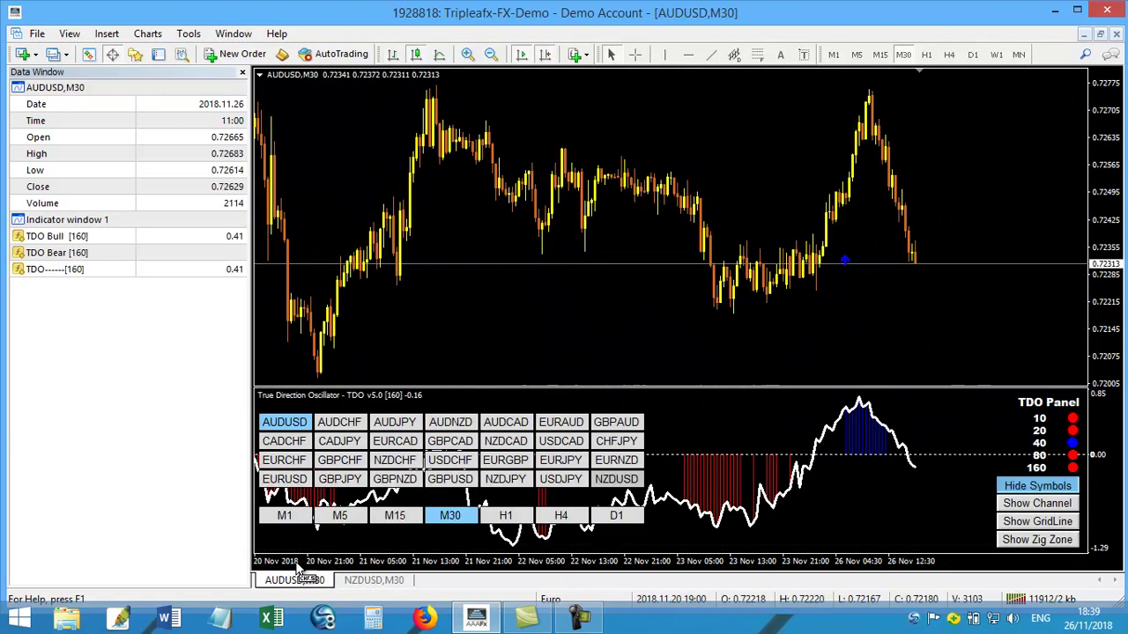
pyautogui.click(359, 581)
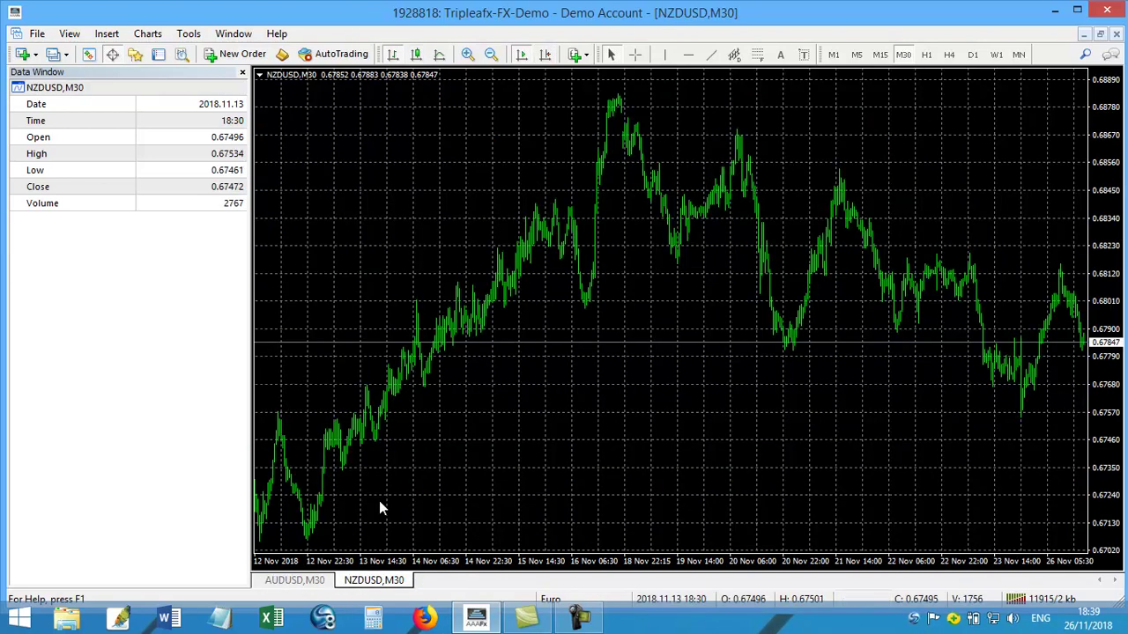
pyautogui.click(317, 581)
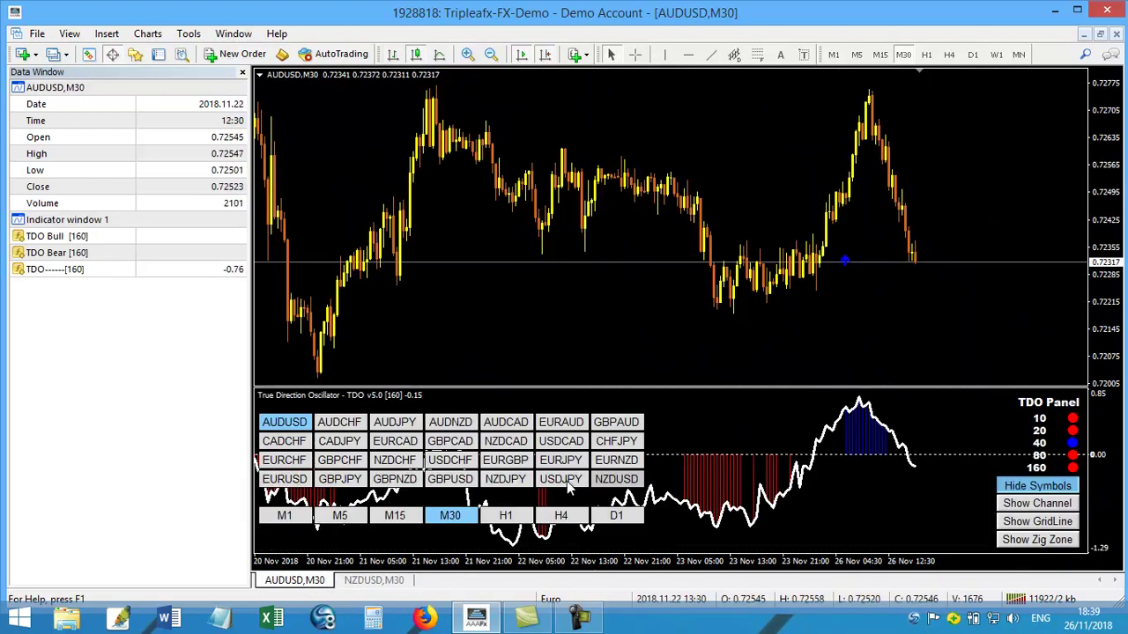
pyautogui.click(296, 483)
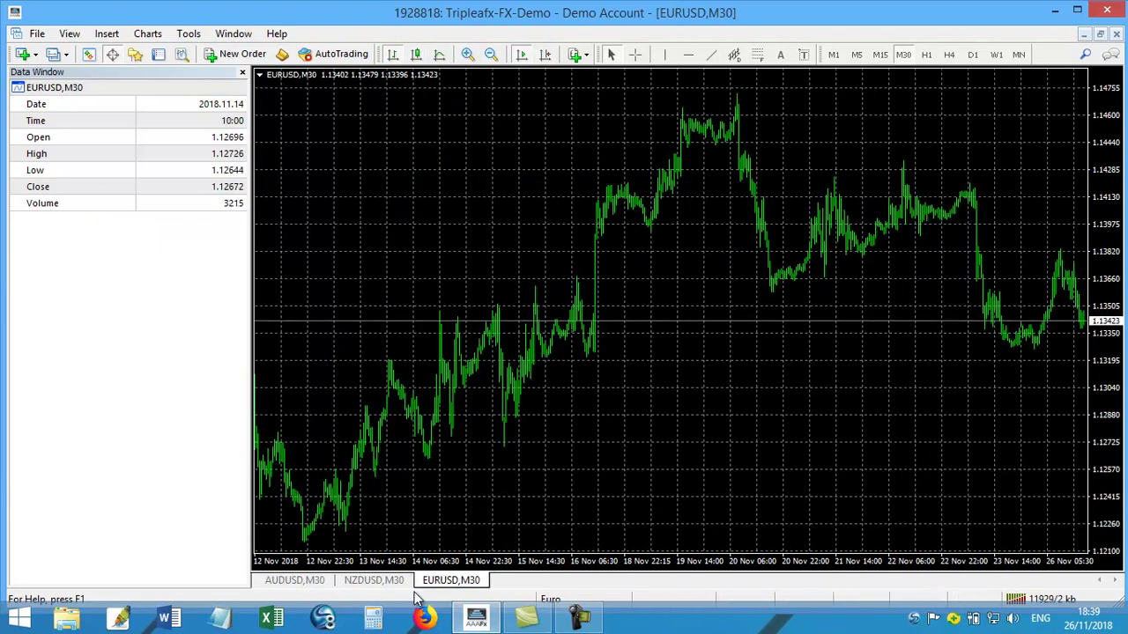
pyautogui.click(296, 582)
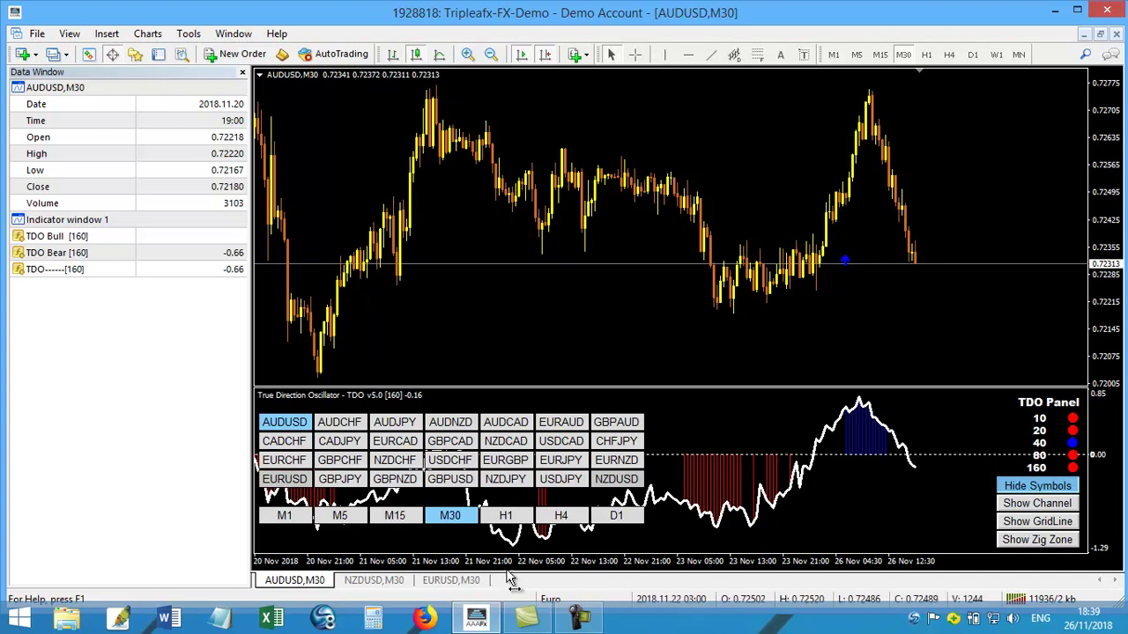
# Replace the True Direction Oscillator's List of symbols input with AUDUSD;NZDUSD;EURUSD, apply the settings and show the symbols panel.
pyautogui.doubleClick(713, 477)
pyautogui.scroll(-2, 536, 346)
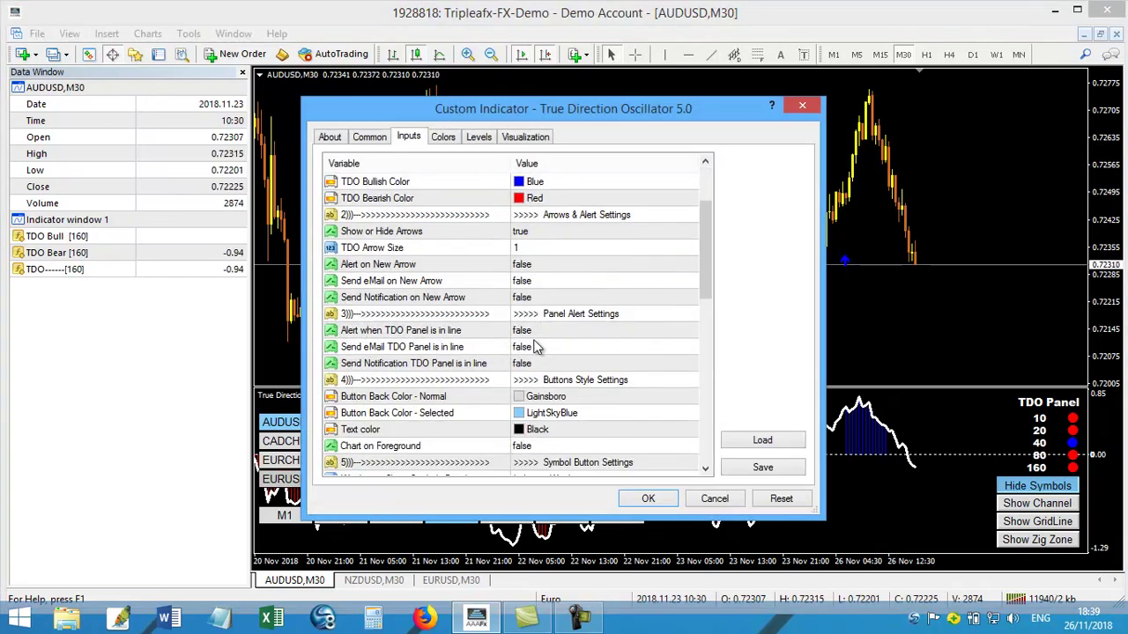
pyautogui.scroll(-2, 535, 346)
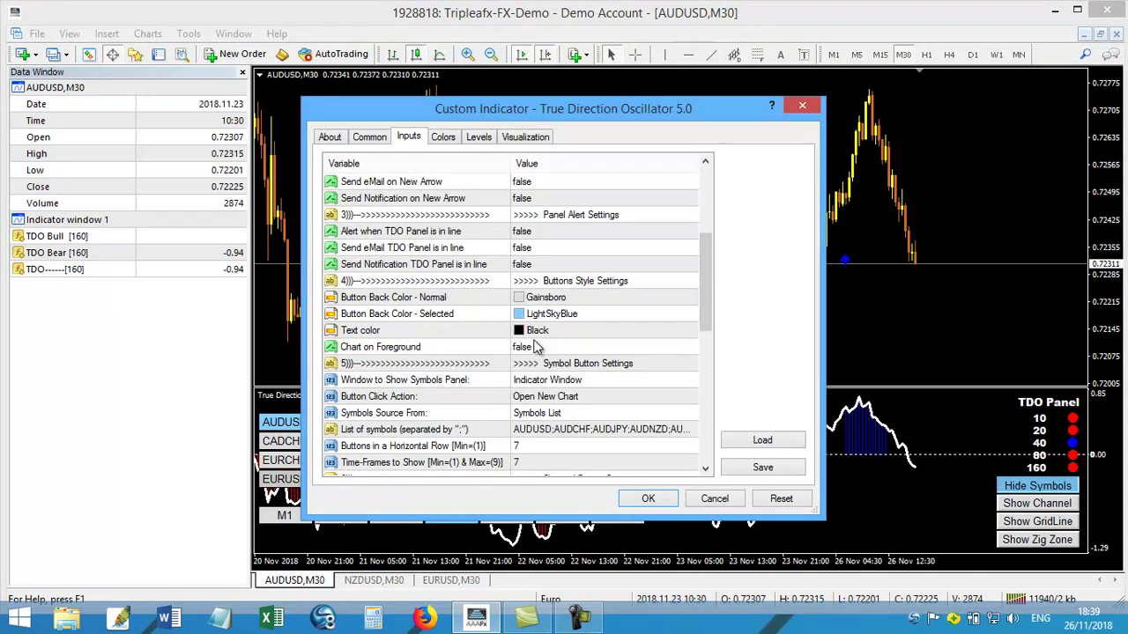
pyautogui.click(549, 363)
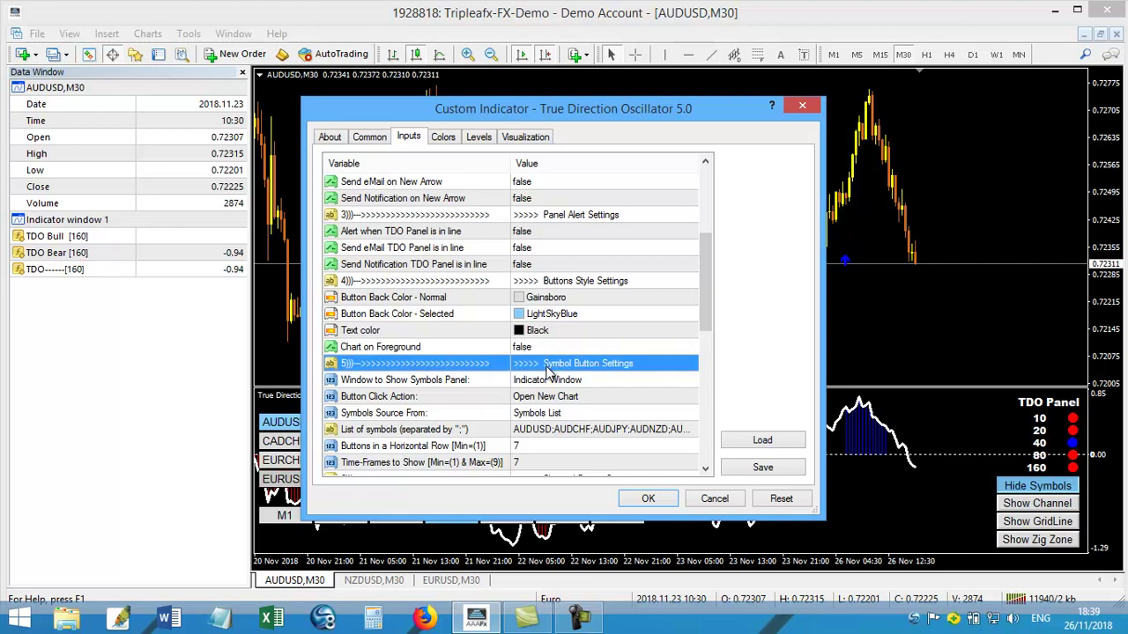
pyautogui.click(534, 434)
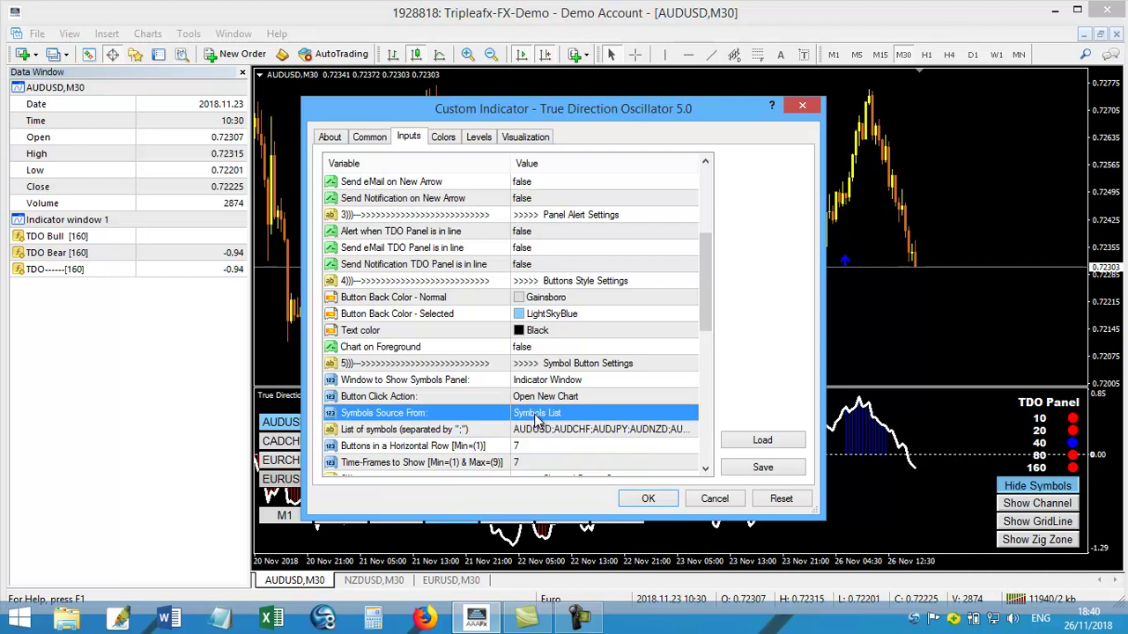
pyautogui.click(536, 416)
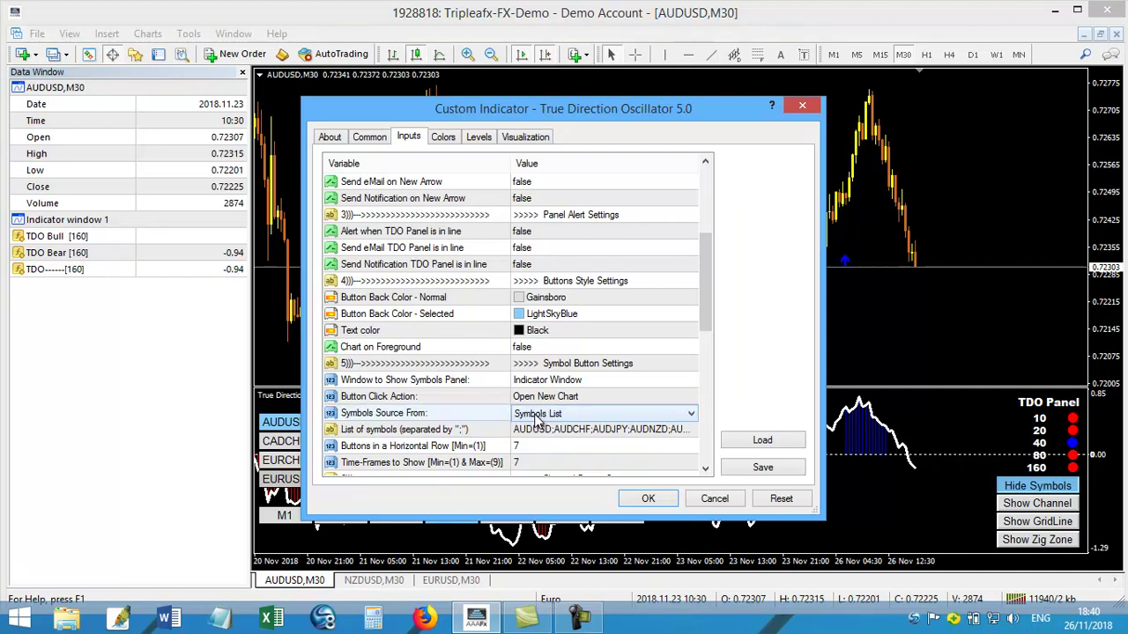
pyautogui.click(537, 429)
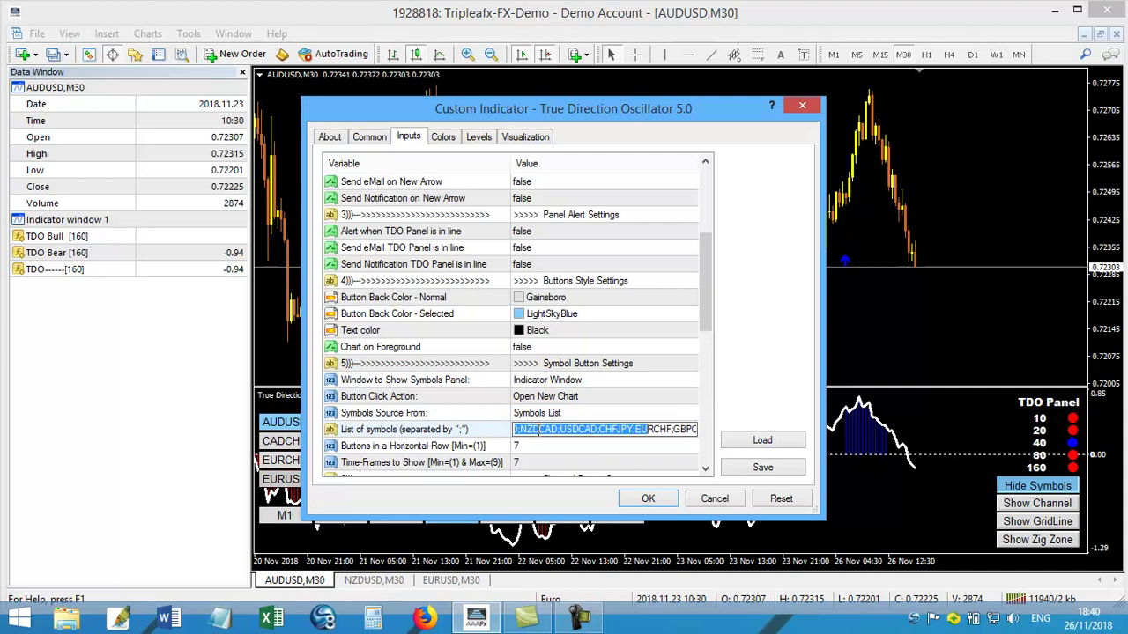
pyautogui.hotkey('ctrl', 'a')
pyautogui.press('Delete')
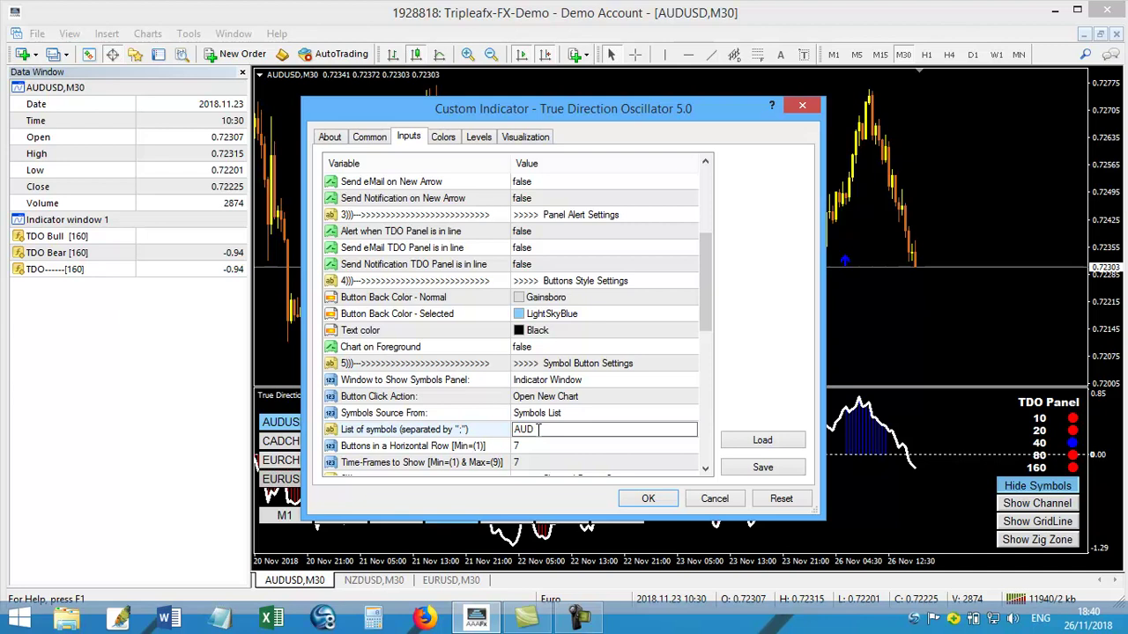
pyautogui.write('AUDUSD')
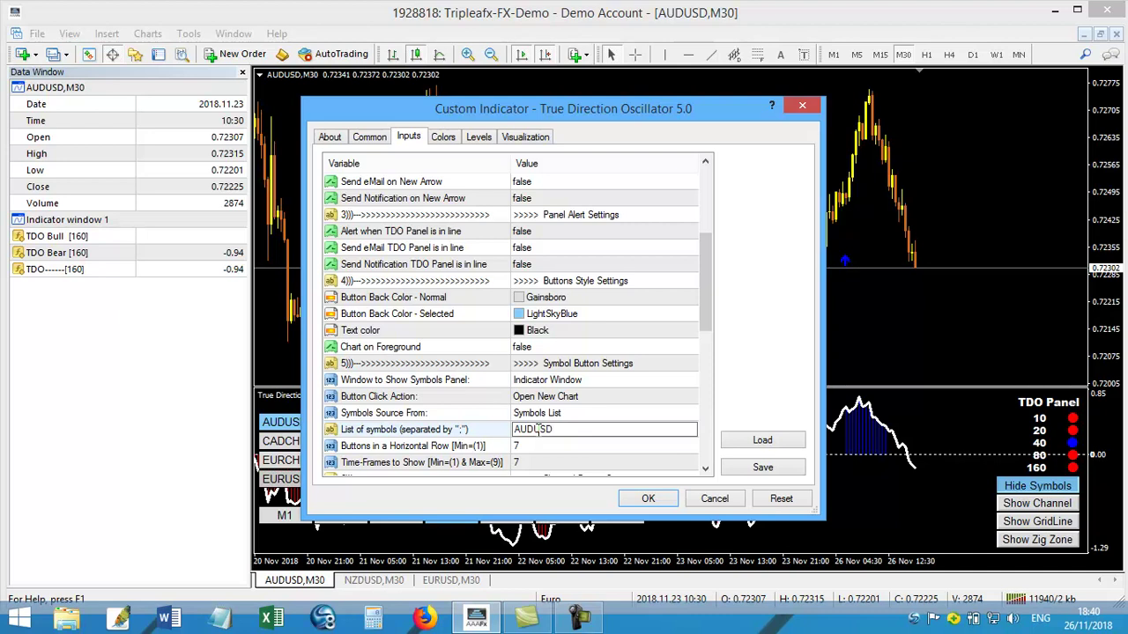
pyautogui.write(';NZDUSD;E')
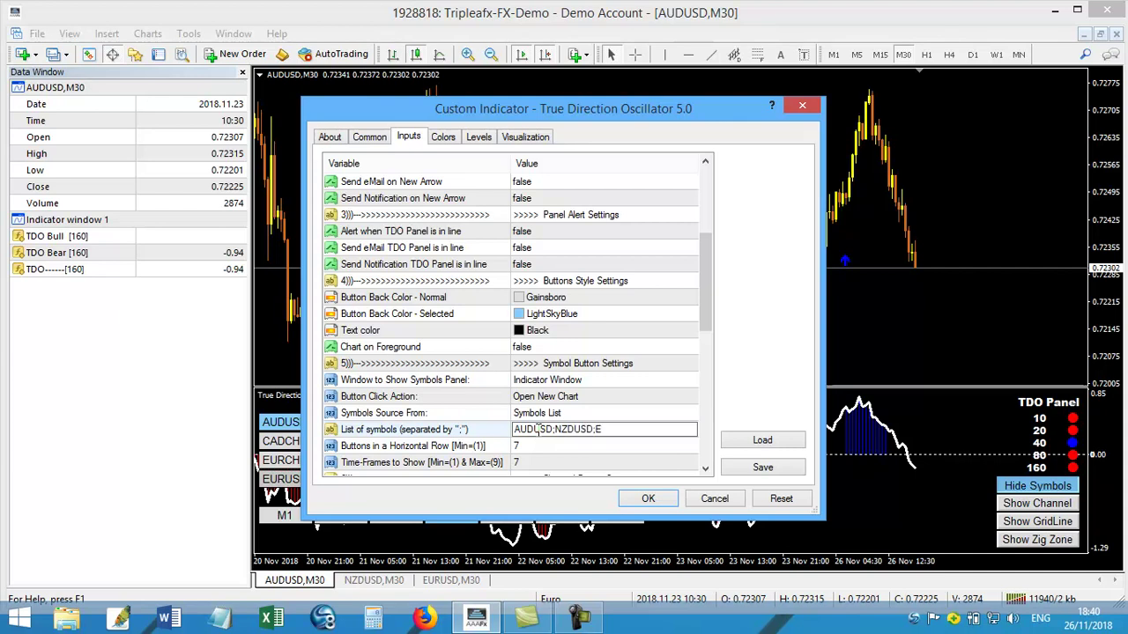
pyautogui.write('URUSD')
pyautogui.click(644, 499)
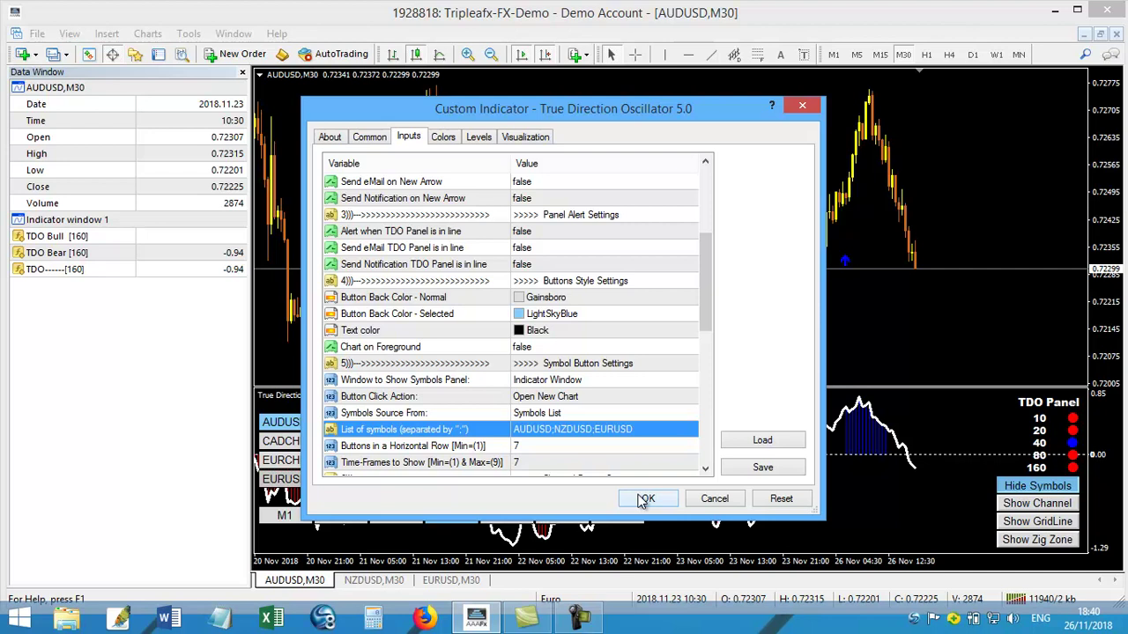
pyautogui.click(644, 499)
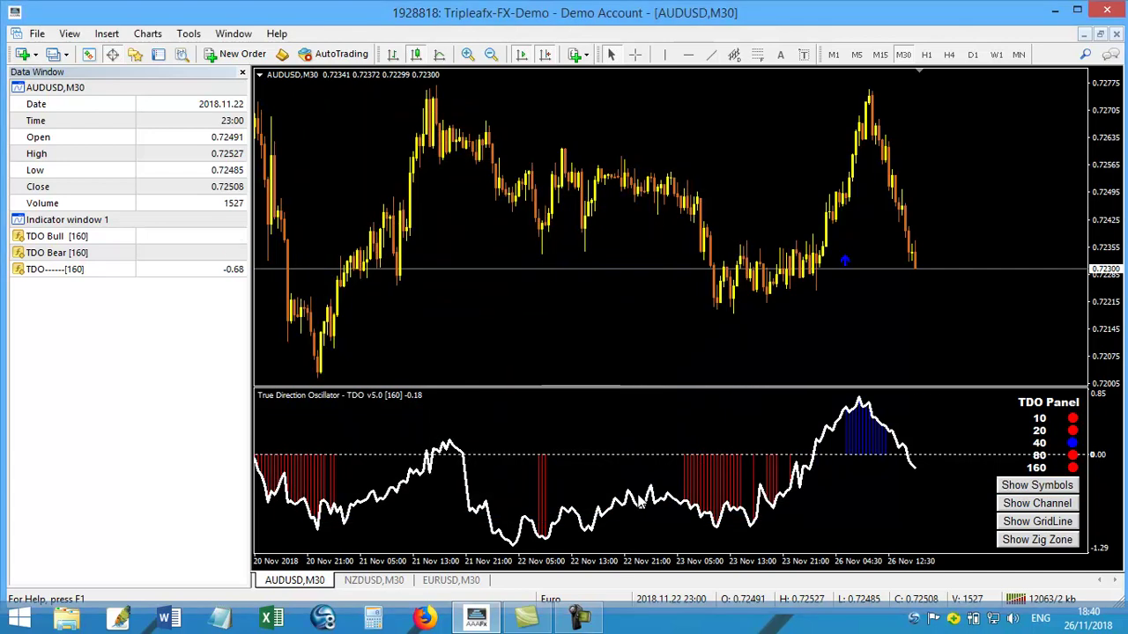
pyautogui.click(1001, 487)
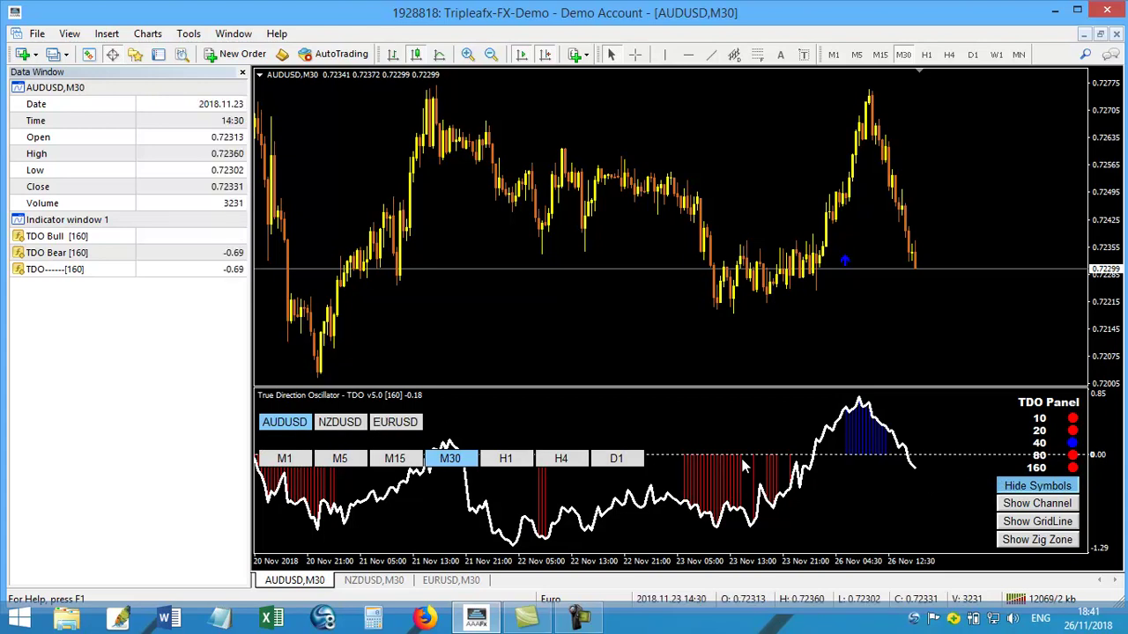
# Set the oscillator's Symbols Source From input to Market Watch and apply the settings.
pyautogui.moveTo(721, 467)
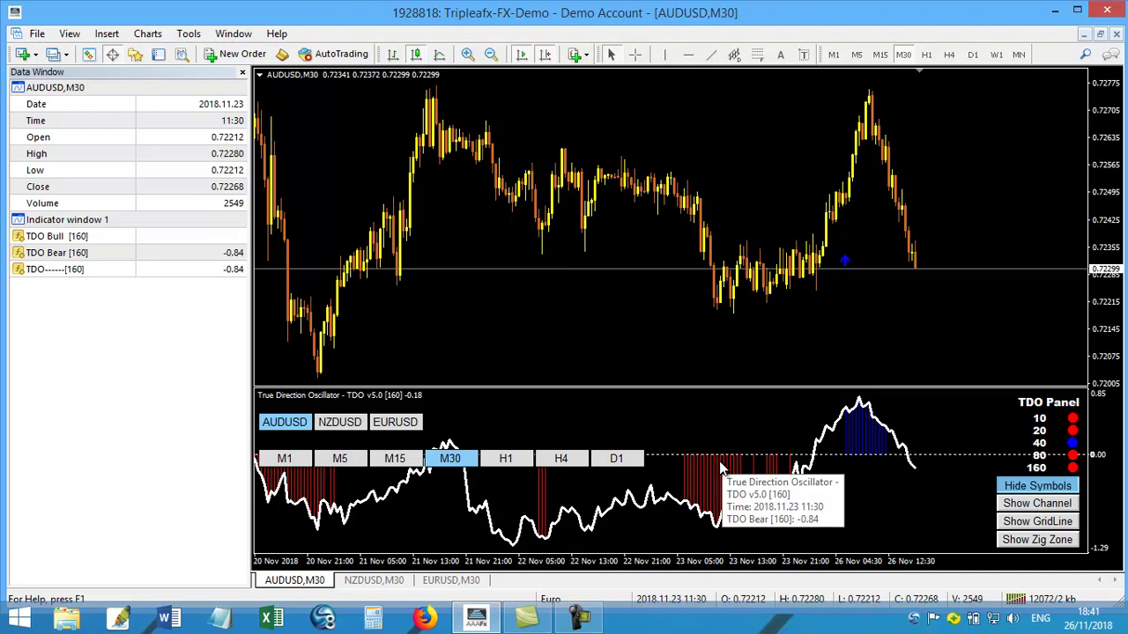
pyautogui.doubleClick(718, 461)
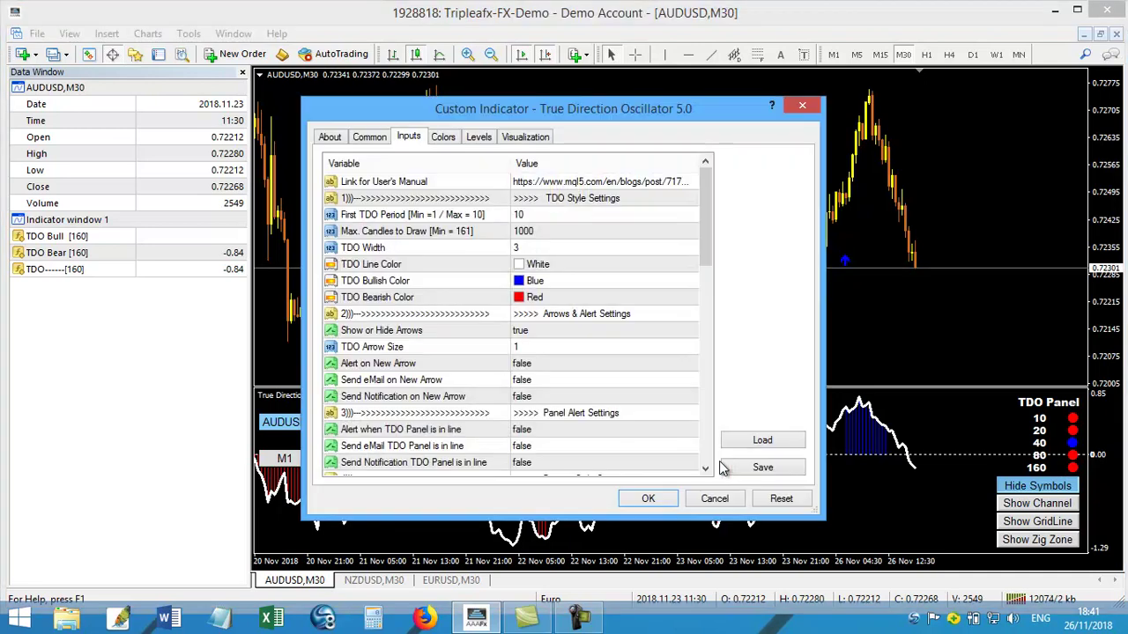
pyautogui.click(577, 413)
pyautogui.scroll(-3, 577, 420)
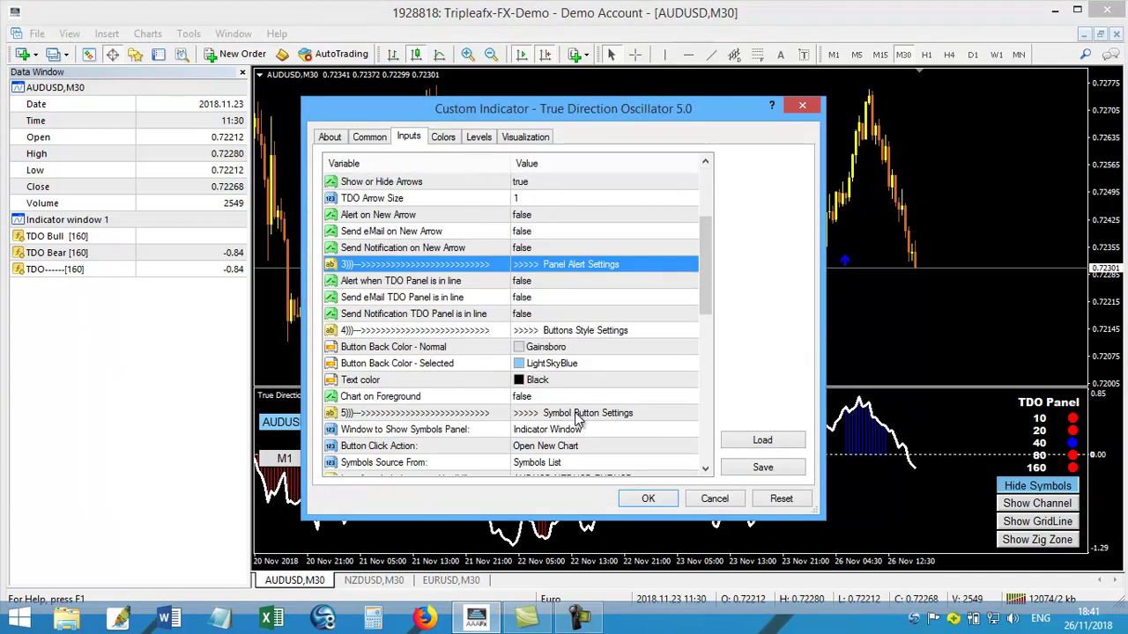
pyautogui.scroll(-2, 577, 420)
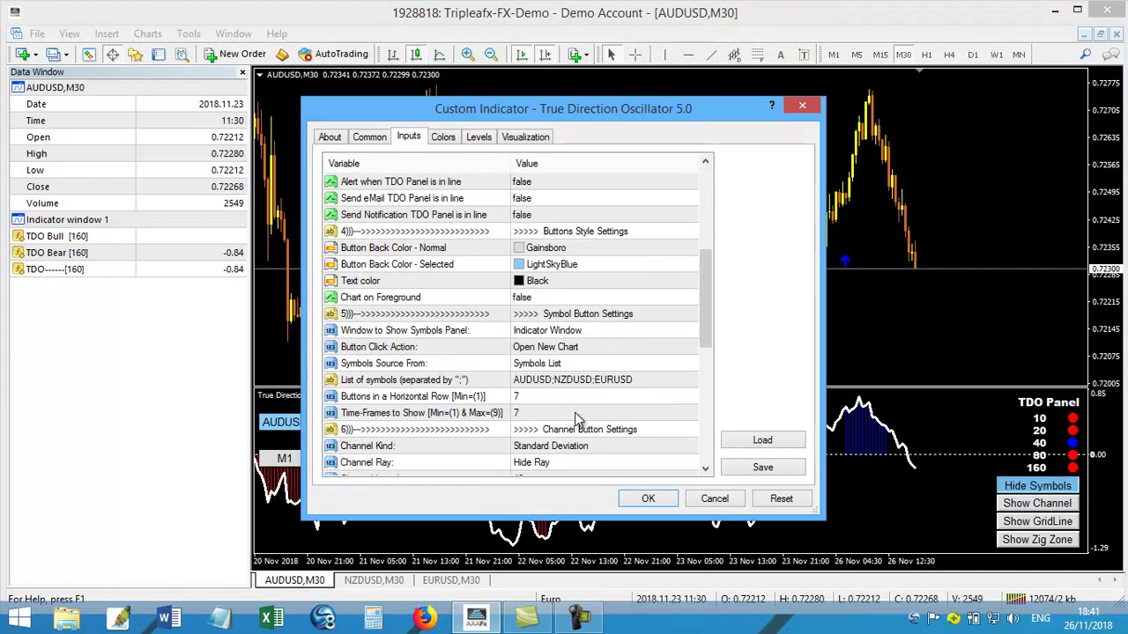
pyautogui.click(562, 314)
pyautogui.click(557, 364)
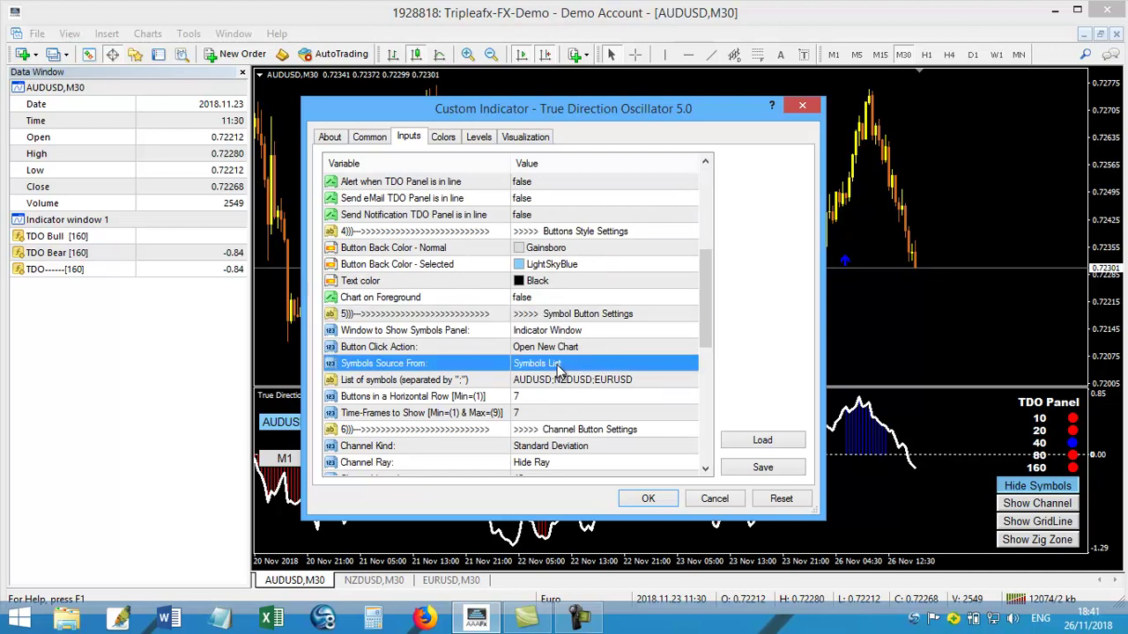
pyautogui.click(557, 365)
pyautogui.click(557, 365)
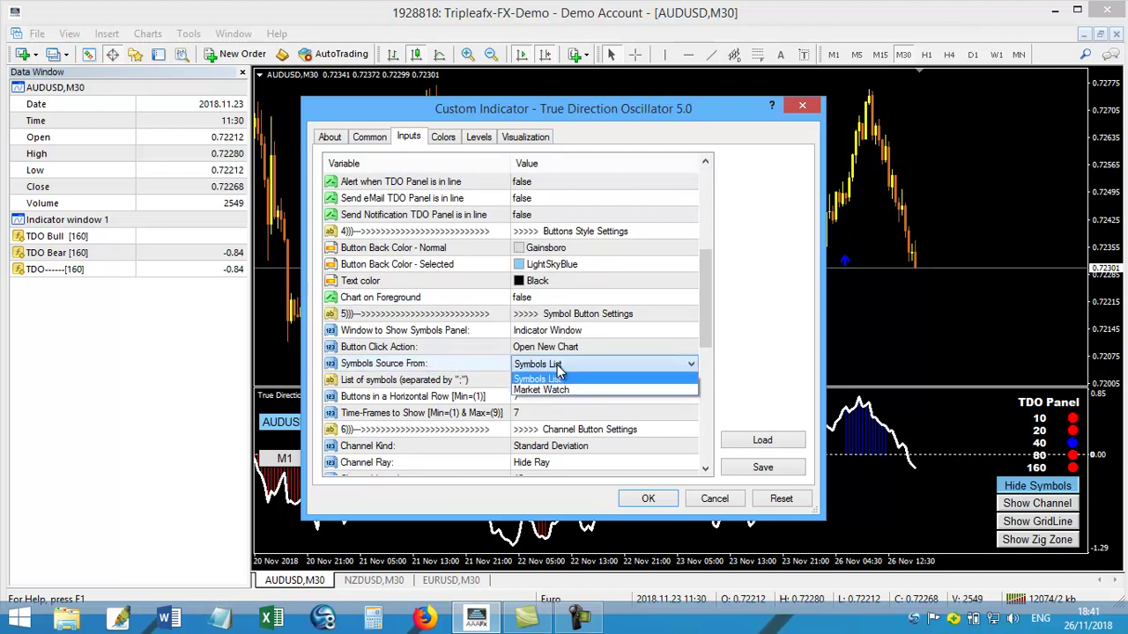
pyautogui.click(555, 391)
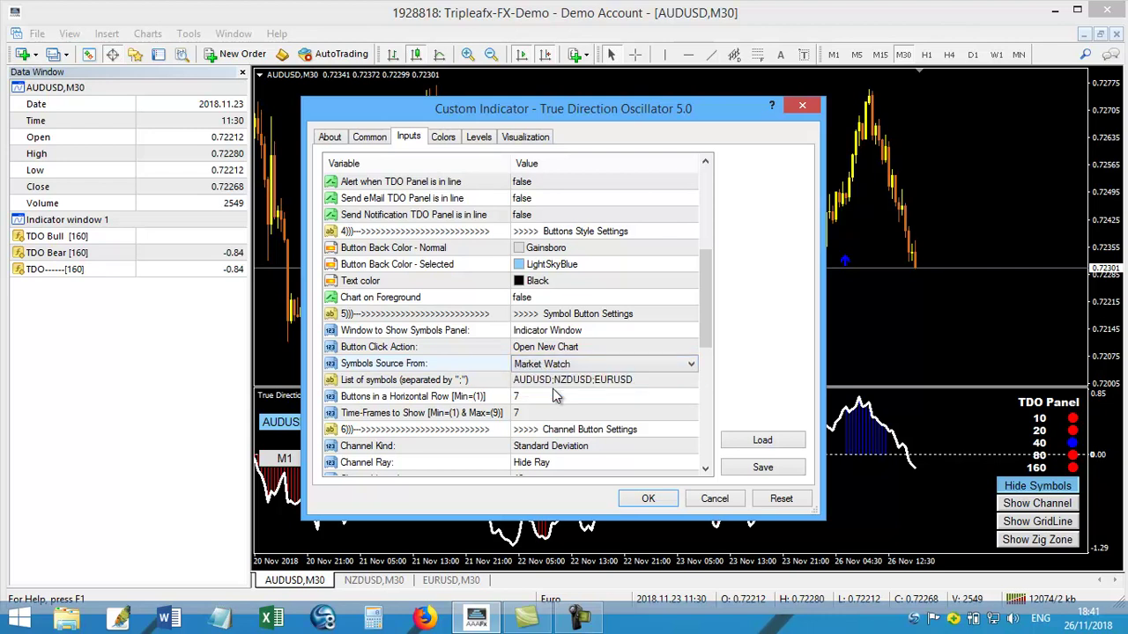
pyautogui.click(636, 499)
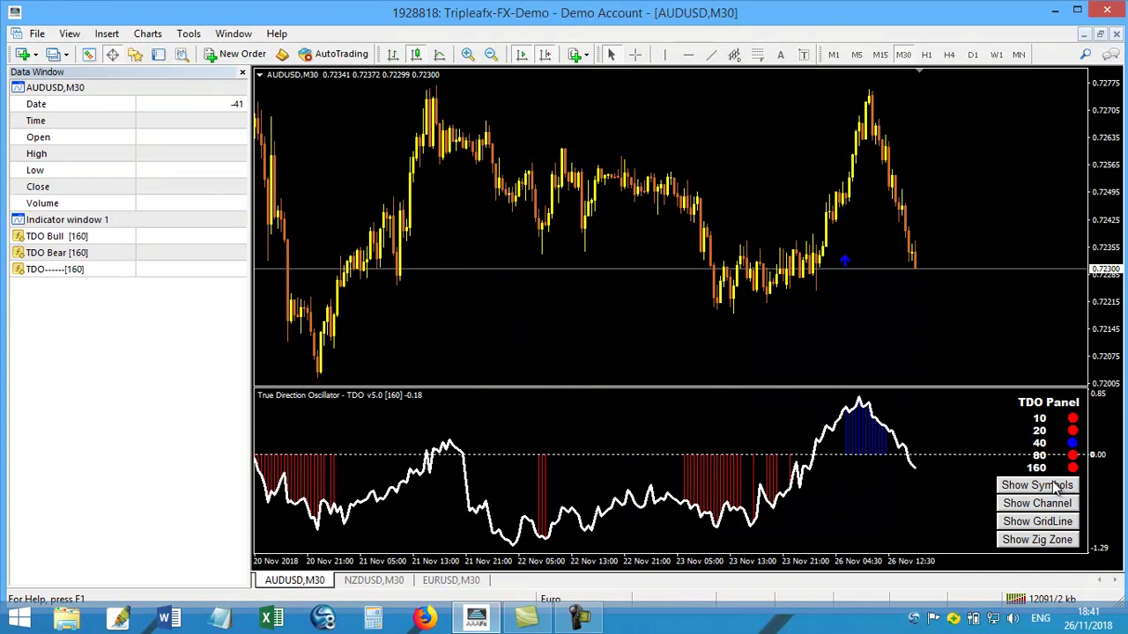
# Show the symbols panel and enlarge the indicator window upward until every row of symbol and timeframe buttons fits.
pyautogui.click(991, 486)
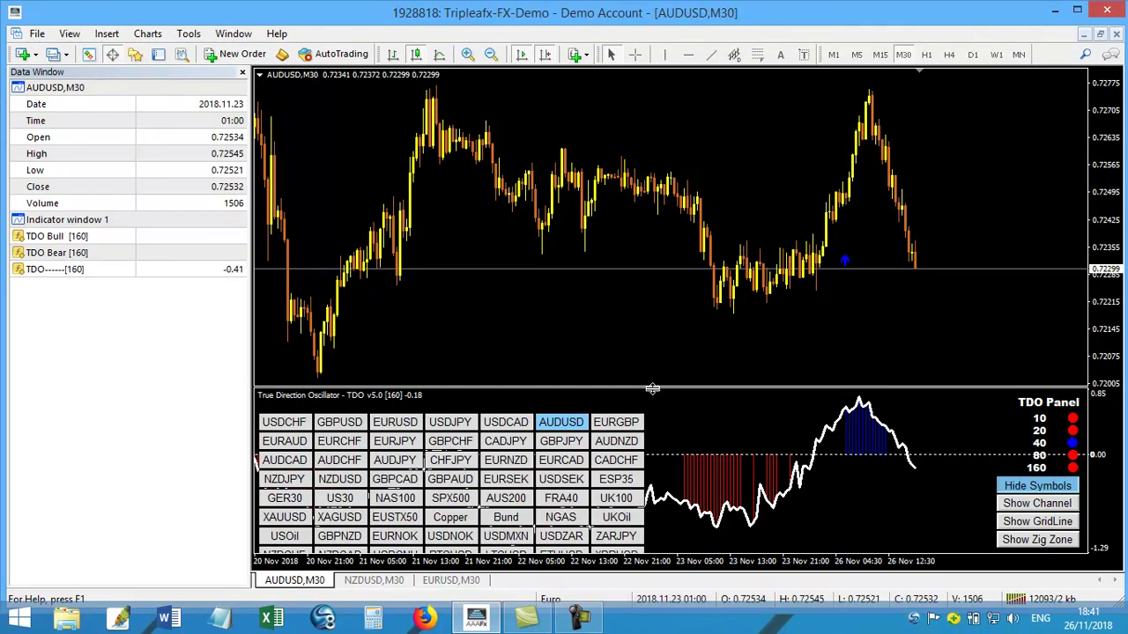
pyautogui.moveTo(652, 387); pyautogui.dragTo(656, 306)
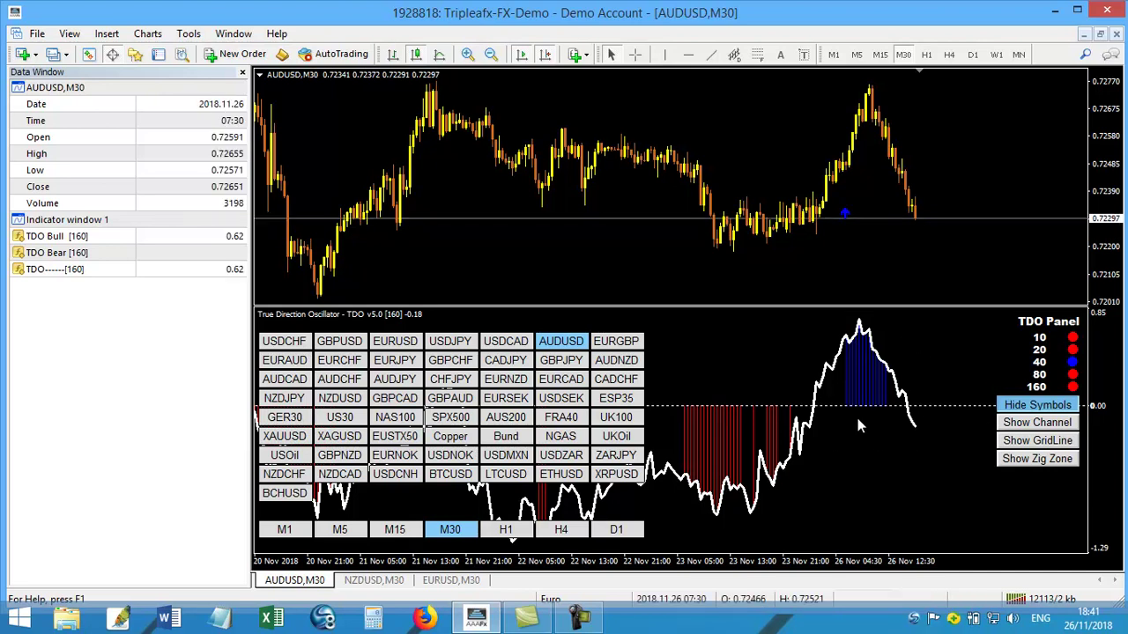
# Set the oscillator's Buttons in a Horizontal Row input to 12, apply the settings and show the symbols panel.
pyautogui.doubleClick(713, 429)
pyautogui.click(474, 396)
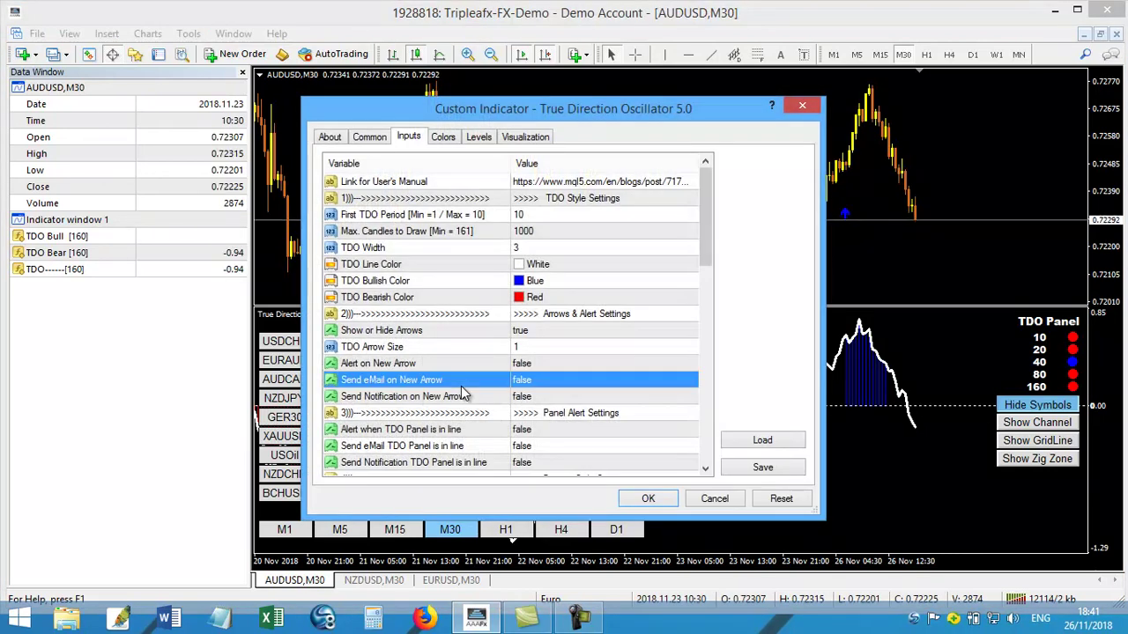
pyautogui.scroll(-6, 474, 396)
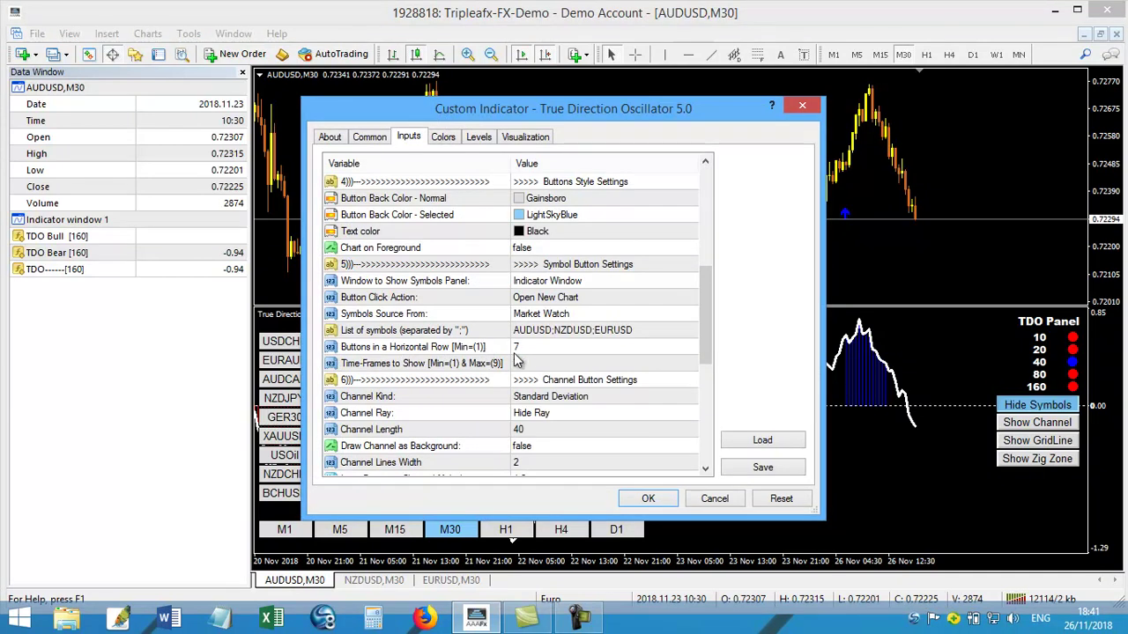
pyautogui.click(521, 350)
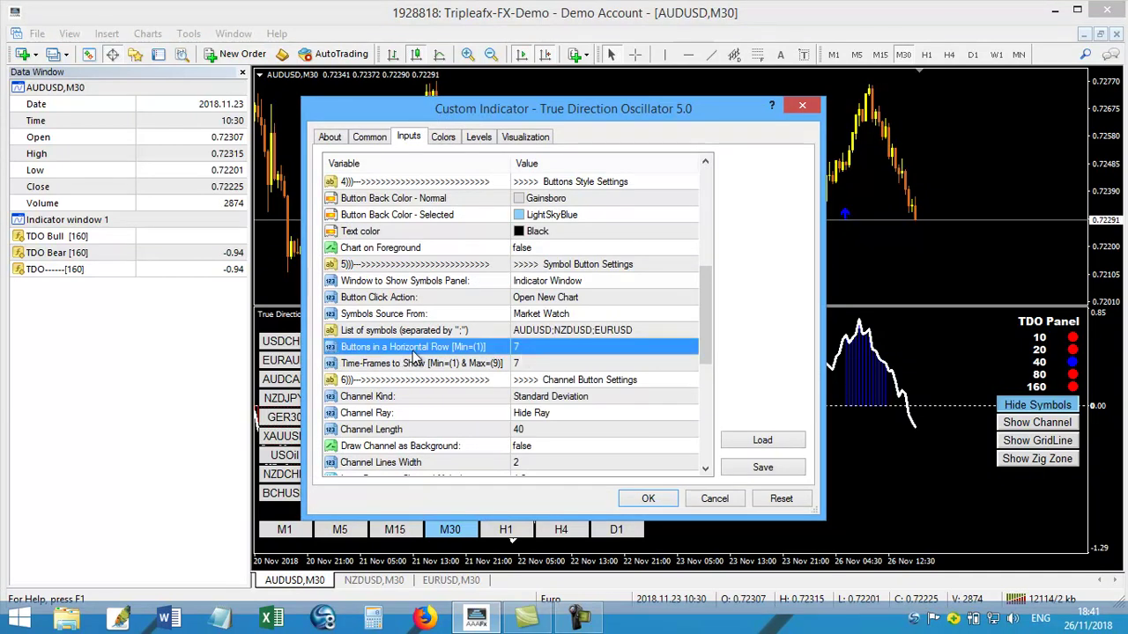
pyautogui.click(534, 347)
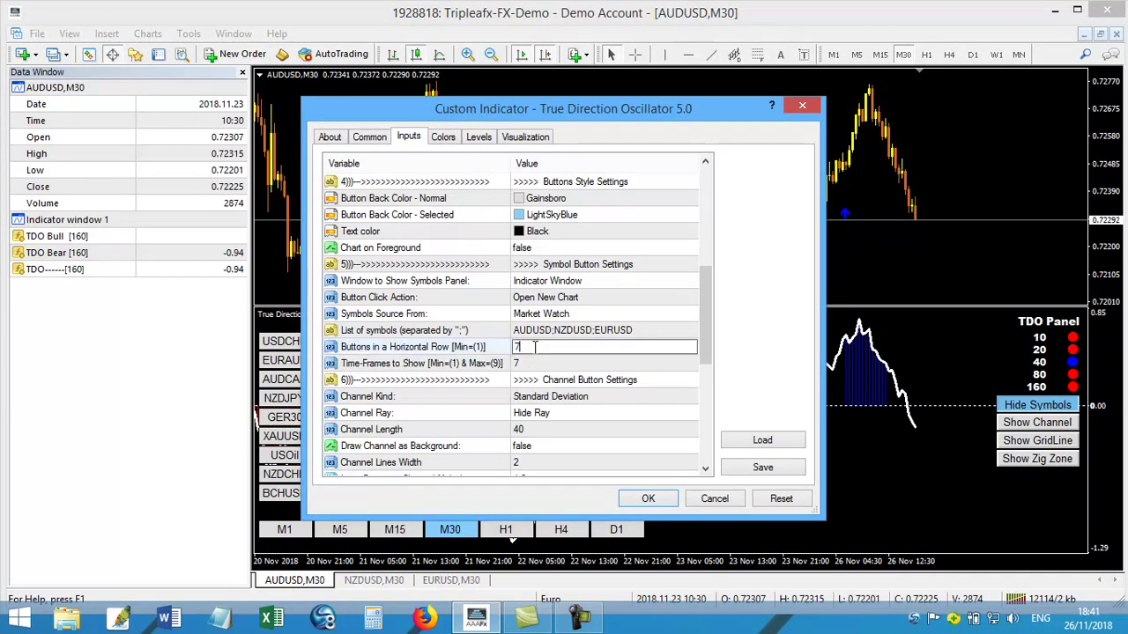
pyautogui.moveTo(535, 347); pyautogui.dragTo(513, 348)
pyautogui.write('12')
pyautogui.click(654, 499)
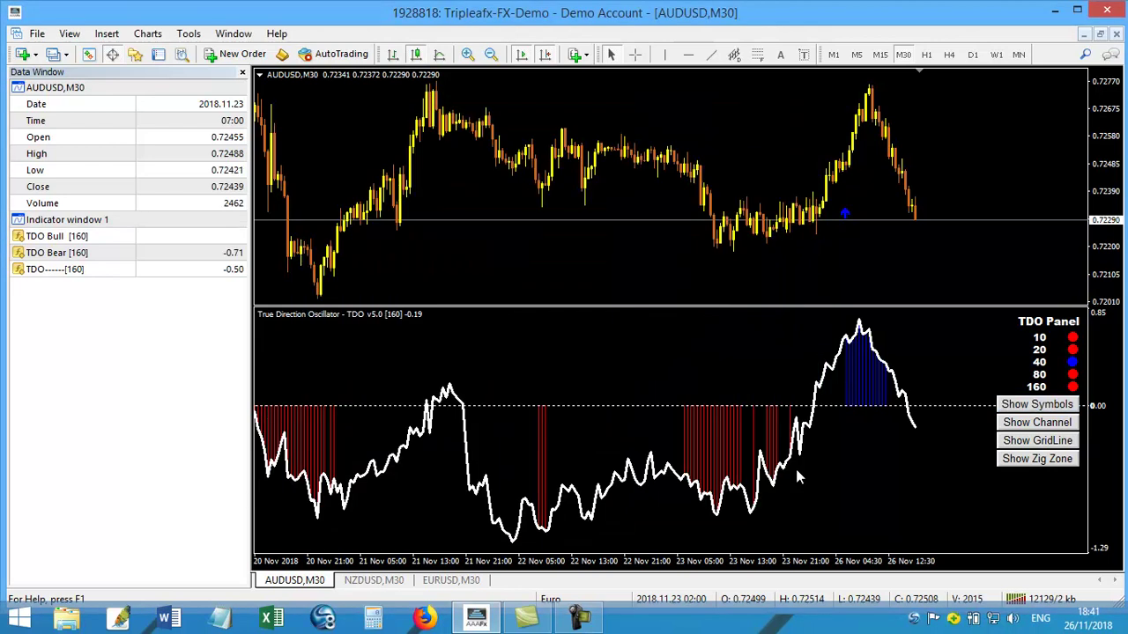
pyautogui.click(1012, 407)
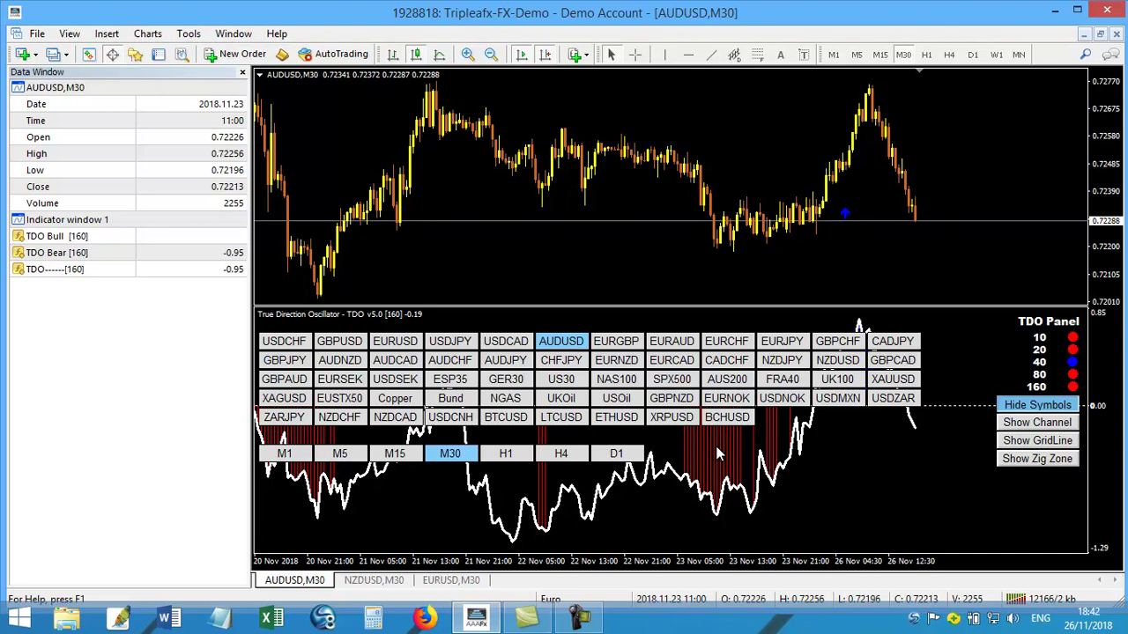
# Set the oscillator's Time-Frames to Show input to 1.
pyautogui.doubleClick(599, 476)
pyautogui.click(599, 432)
pyautogui.scroll(-6, 597, 430)
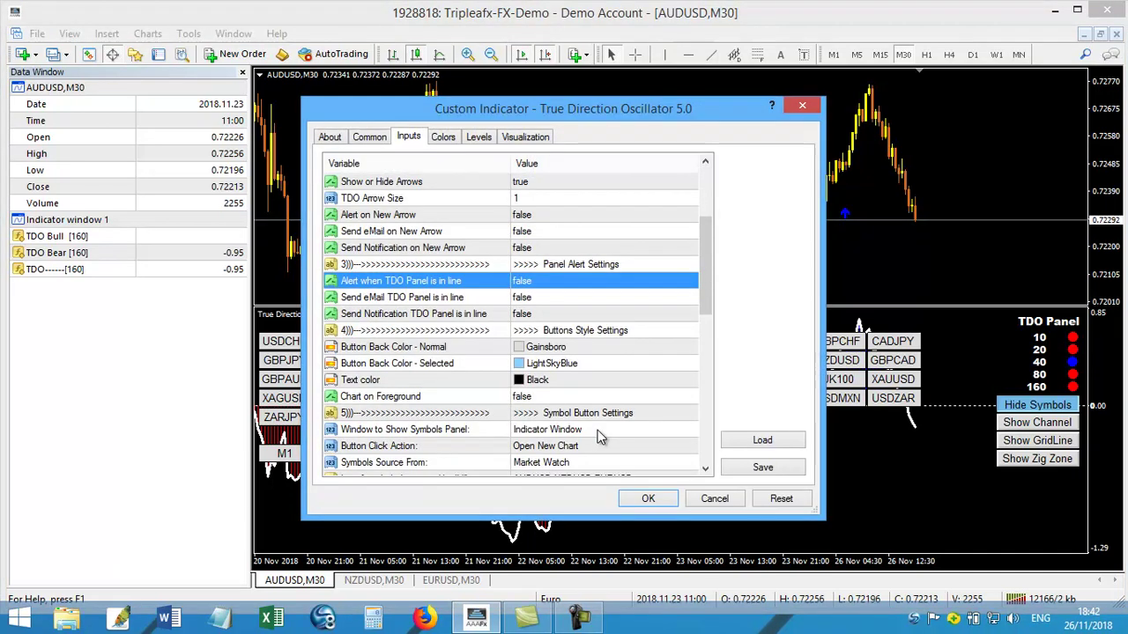
pyautogui.doubleClick(540, 366)
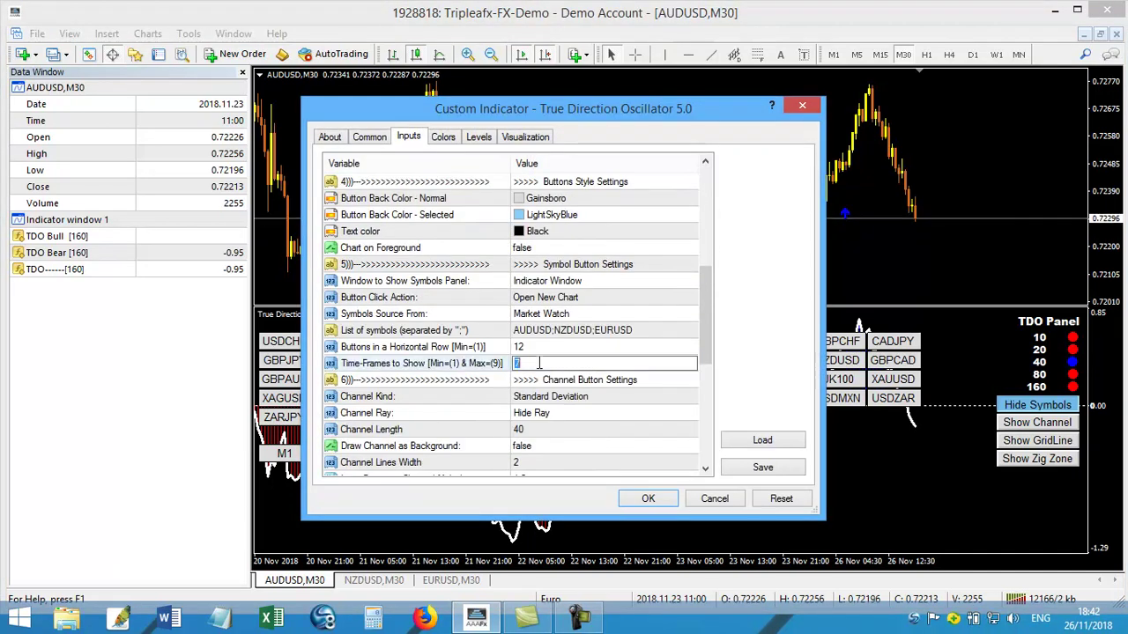
pyautogui.write('1')
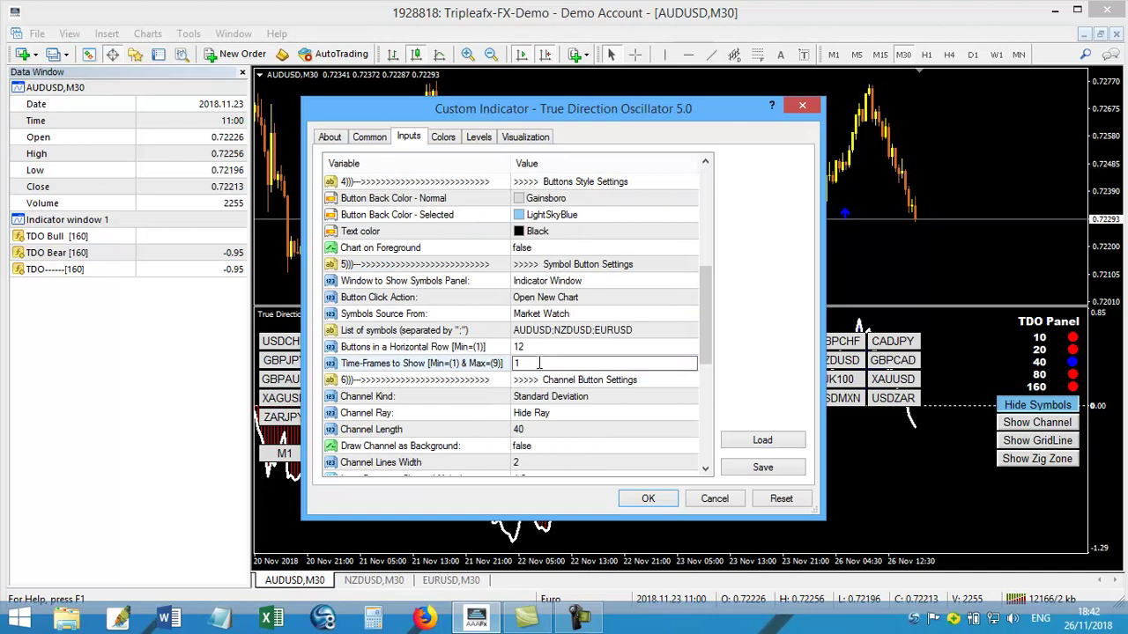
pyautogui.click(638, 499)
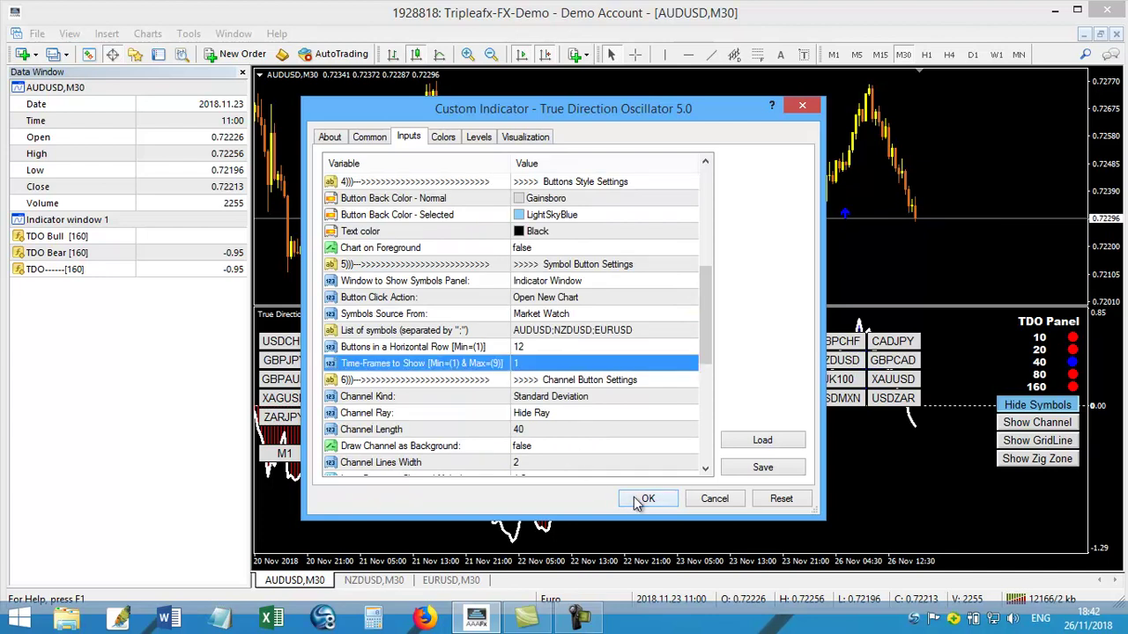
# Set the oscillator's Button Click Action input to Change Current Chart and apply the settings.
pyautogui.doubleClick(564, 299)
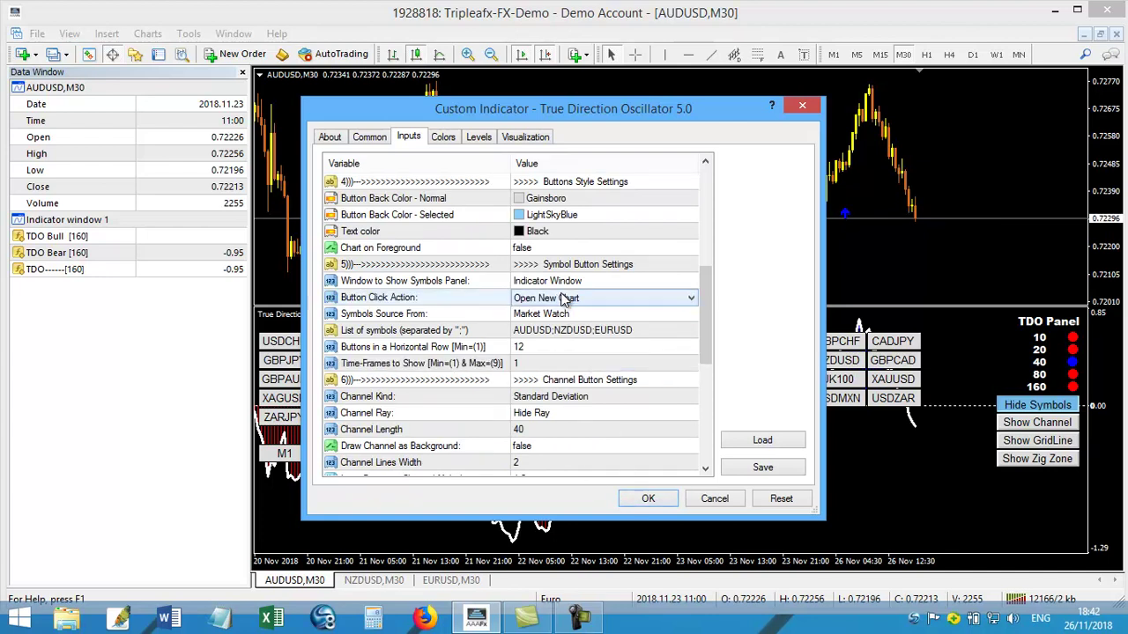
pyautogui.scroll(-1, 563, 299)
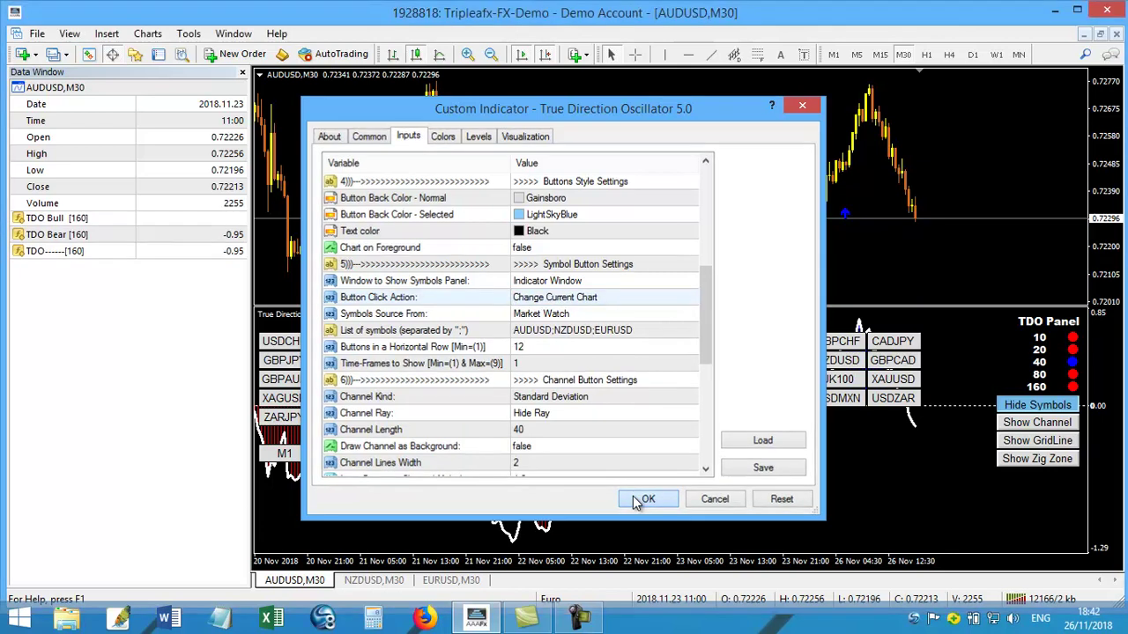
pyautogui.click(643, 500)
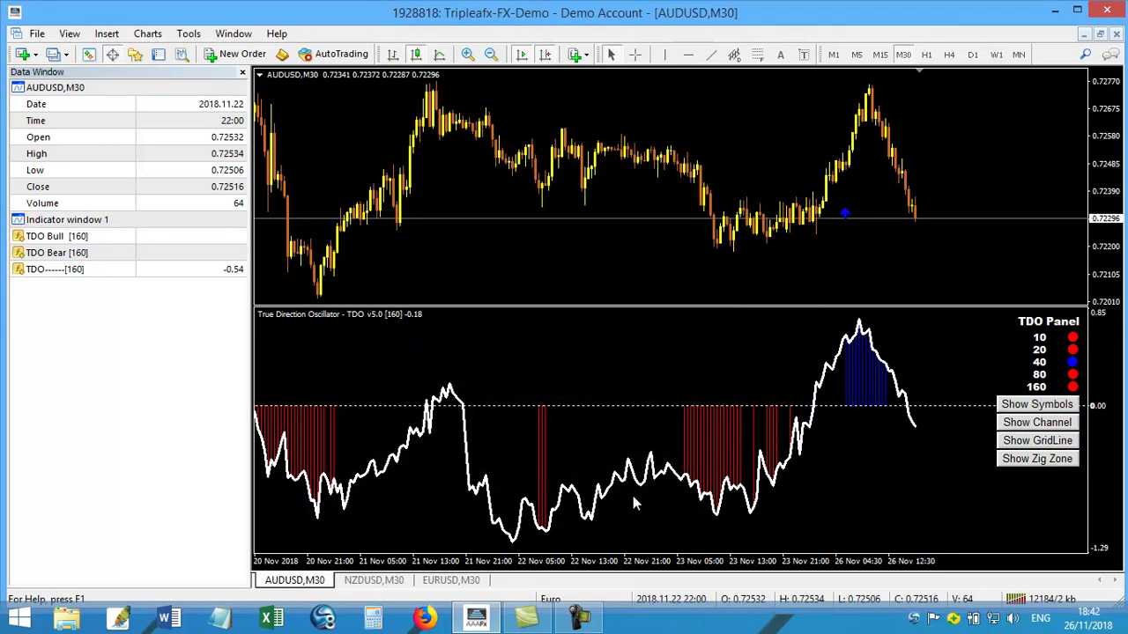
# Set the oscillator's Time-Frames to Show input to 2, apply the settings and show the symbols panel.
pyautogui.click(1013, 406)
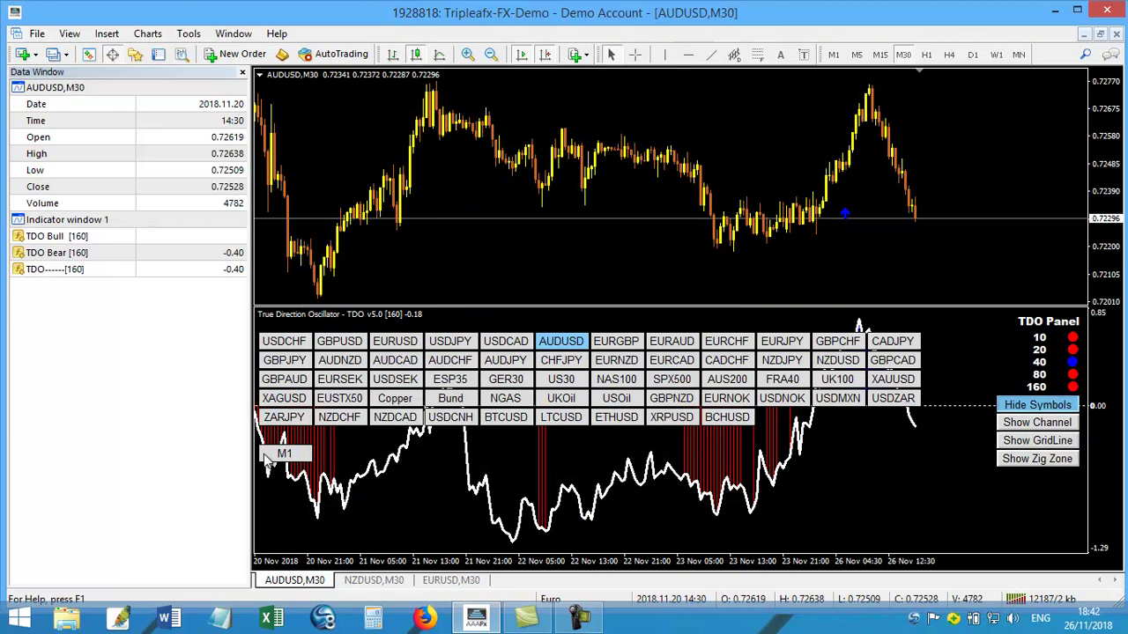
pyautogui.doubleClick(353, 434)
pyautogui.click(353, 431)
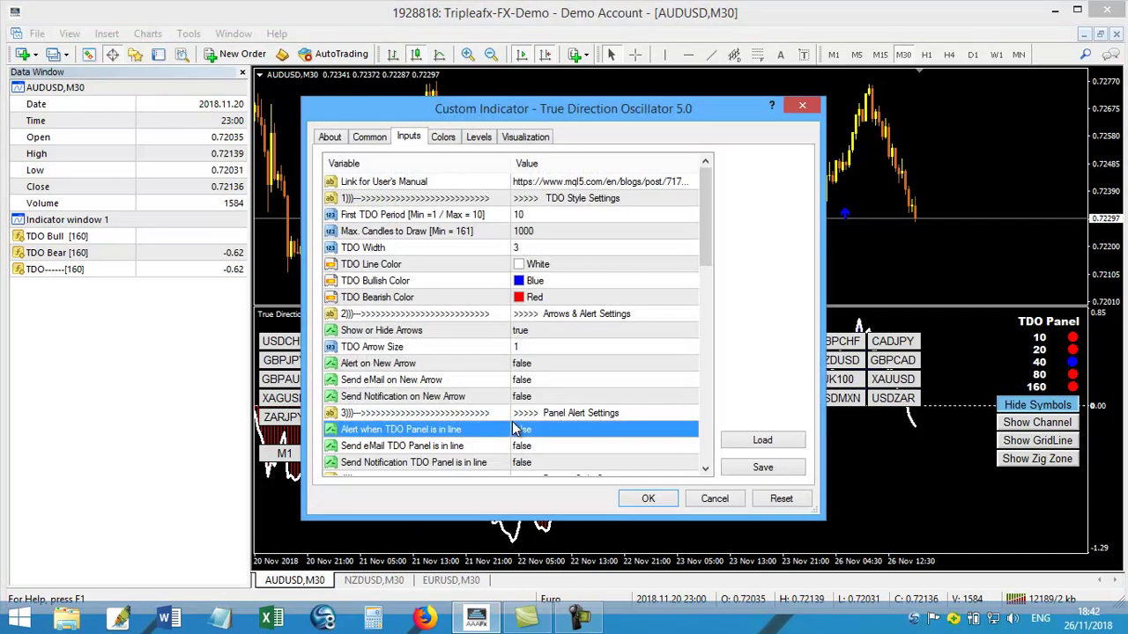
pyautogui.scroll(-5, 527, 411)
pyautogui.click(527, 412)
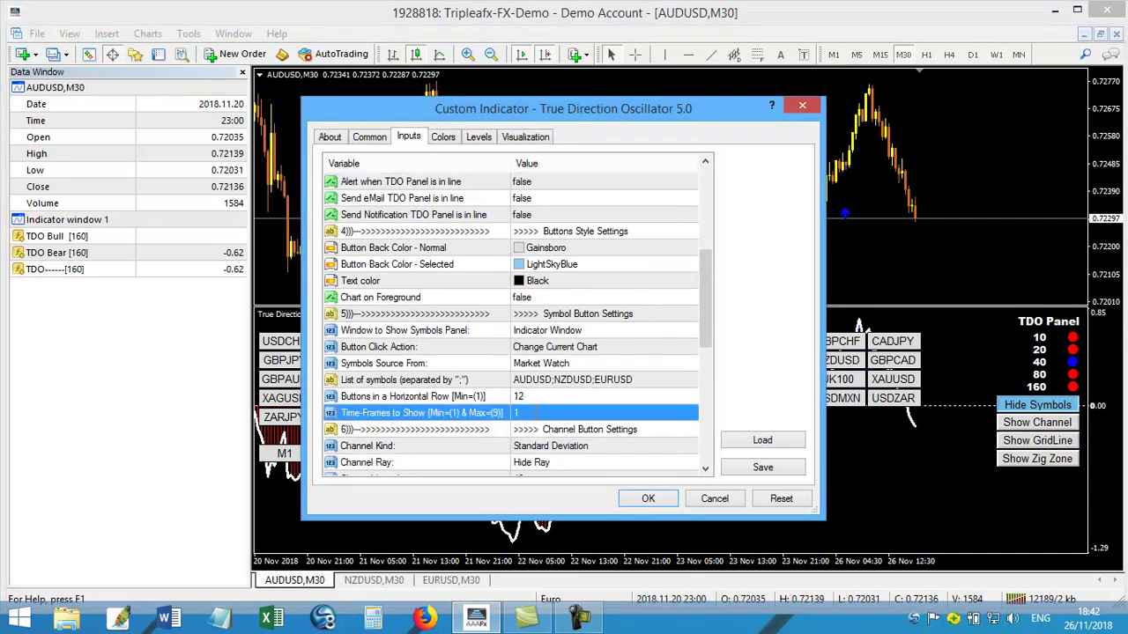
pyautogui.click(533, 412)
pyautogui.click(643, 499)
pyautogui.click(1054, 406)
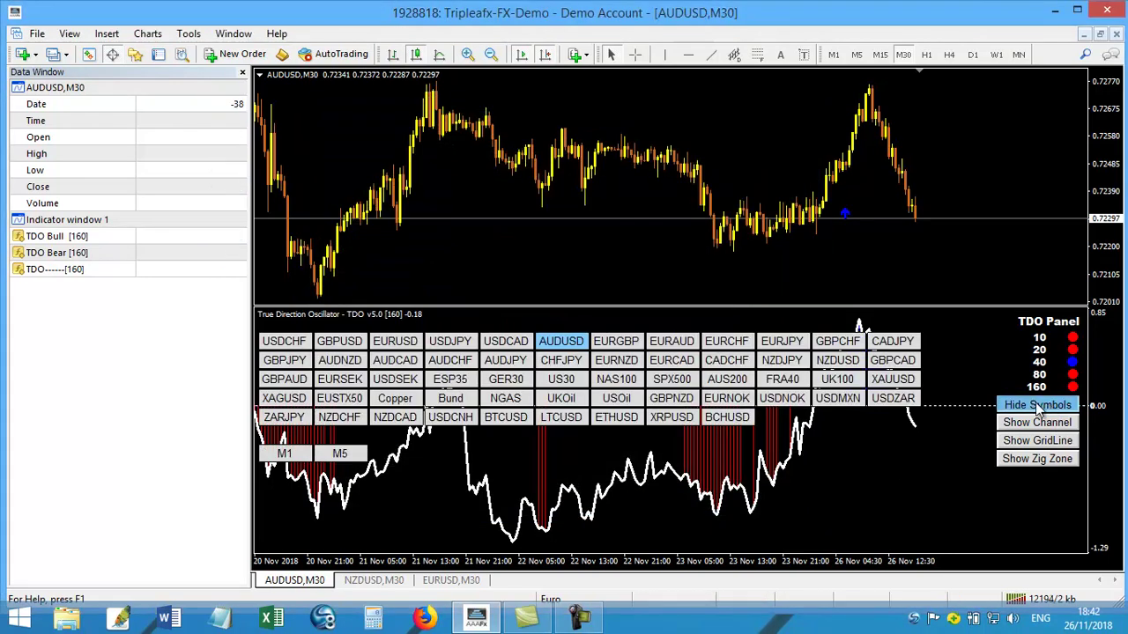
# Set the oscillator's Time-Frames to Show input to 9, apply the settings and show the symbols panel.
pyautogui.doubleClick(736, 443)
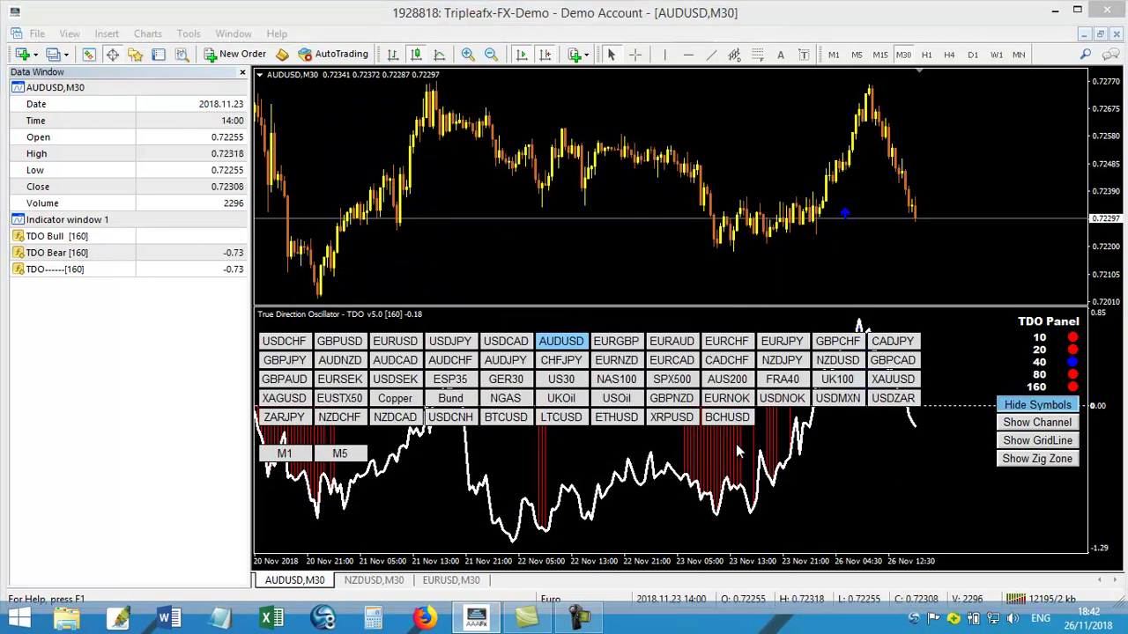
pyautogui.click(529, 446)
pyautogui.scroll(-6, 529, 447)
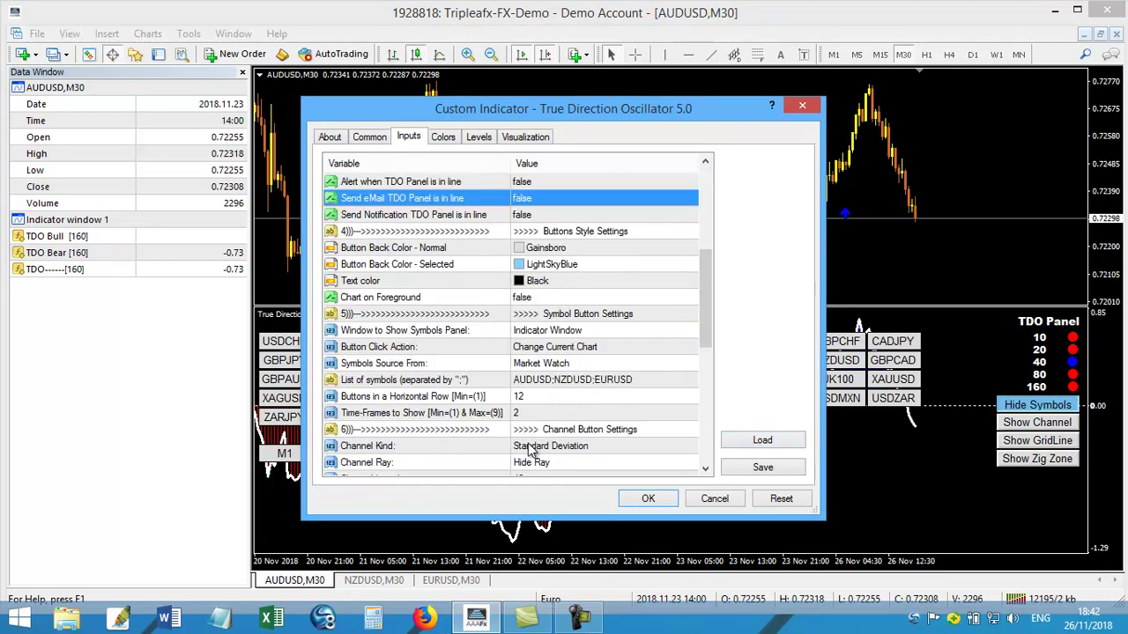
pyautogui.doubleClick(536, 363)
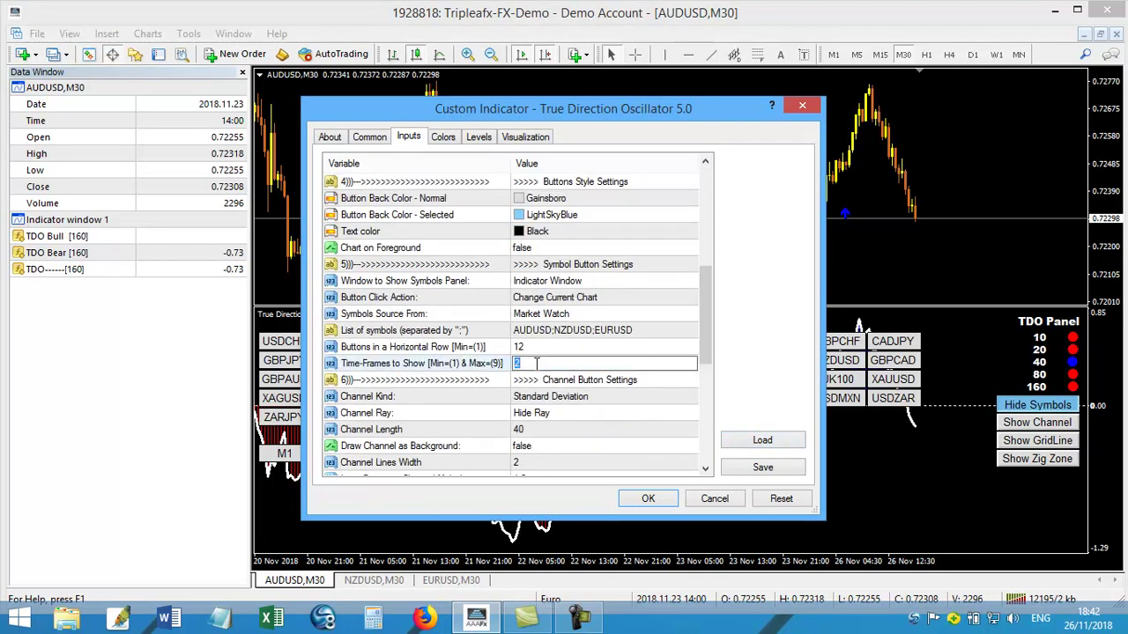
pyautogui.click(631, 502)
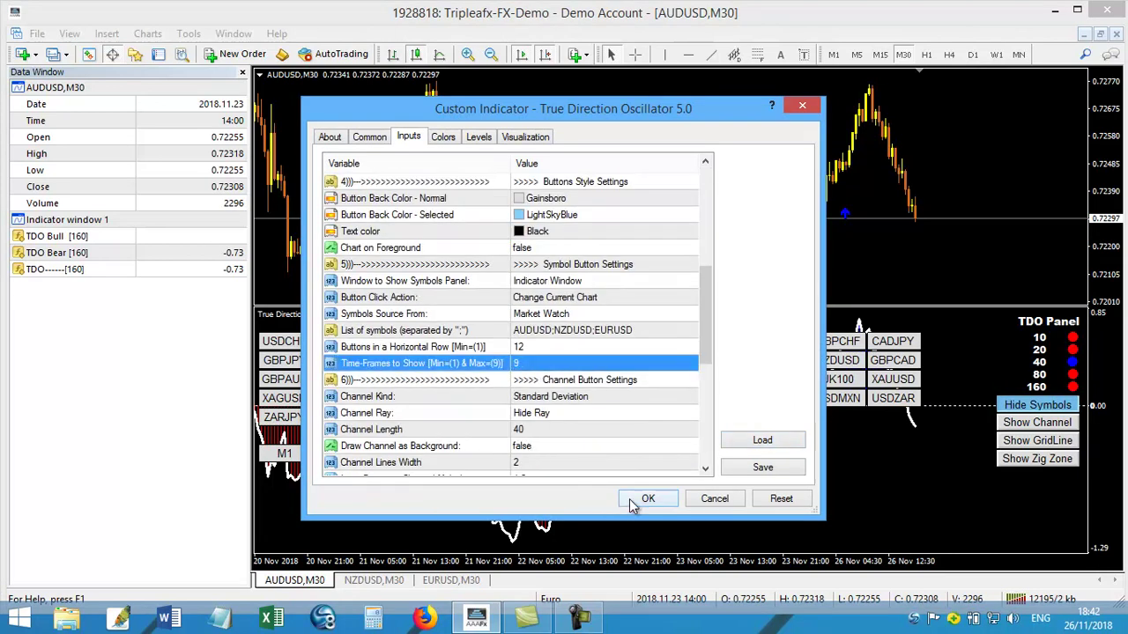
pyautogui.click(630, 500)
pyautogui.click(1015, 407)
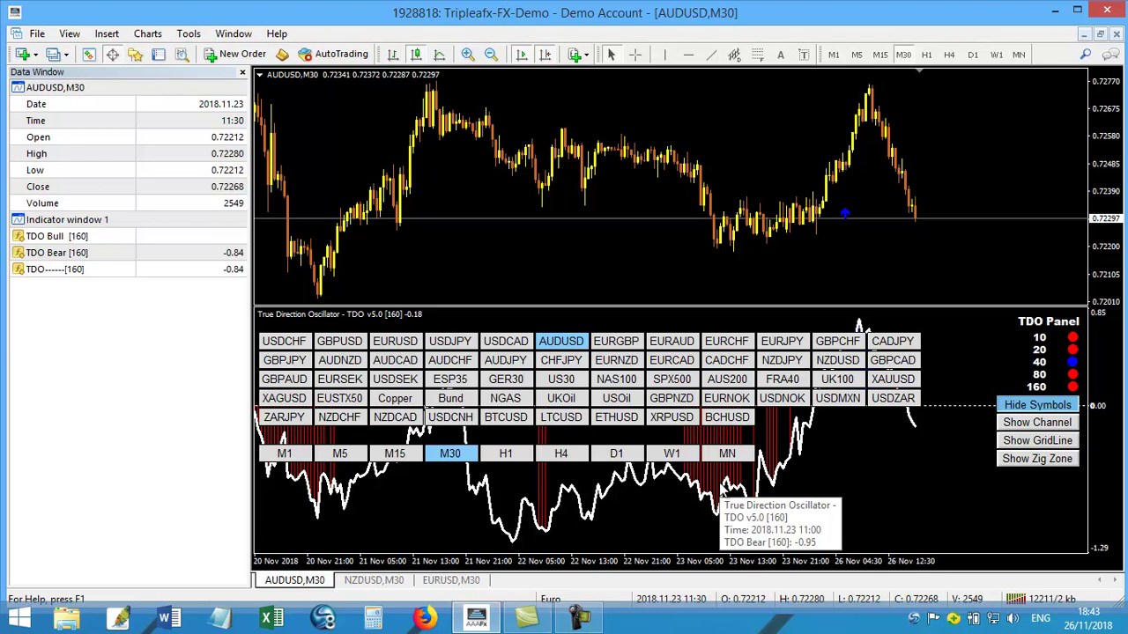
# With the Experts log displayed, set the oscillator's Time-Frames to Show input to the out-of-range value 10 and apply the settings.
pyautogui.click(158, 58)
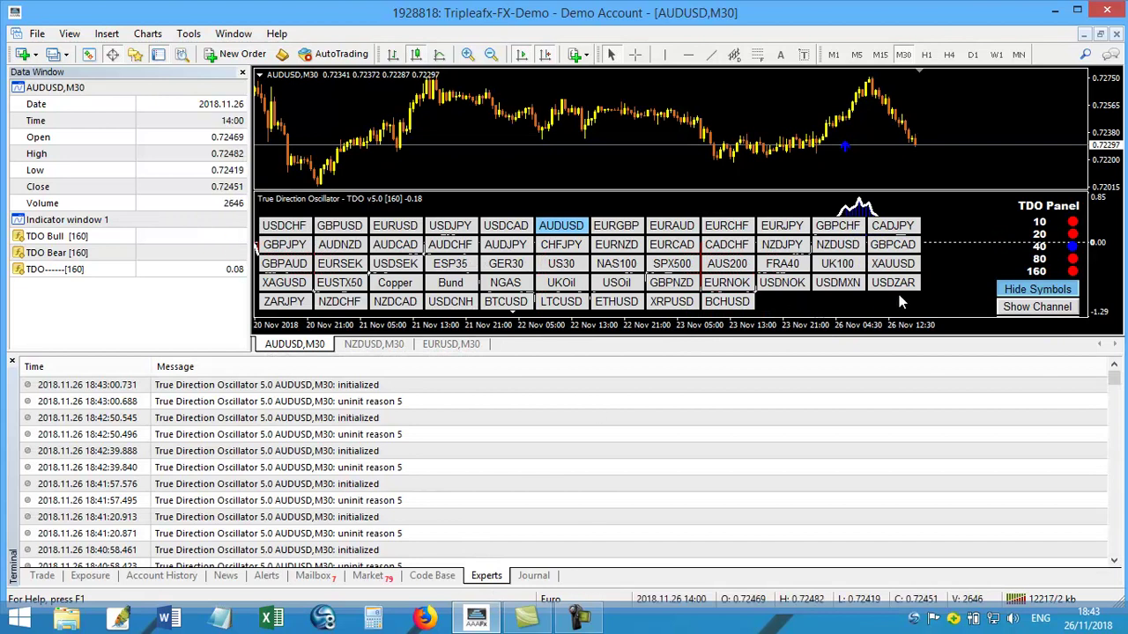
pyautogui.rightClick(928, 295)
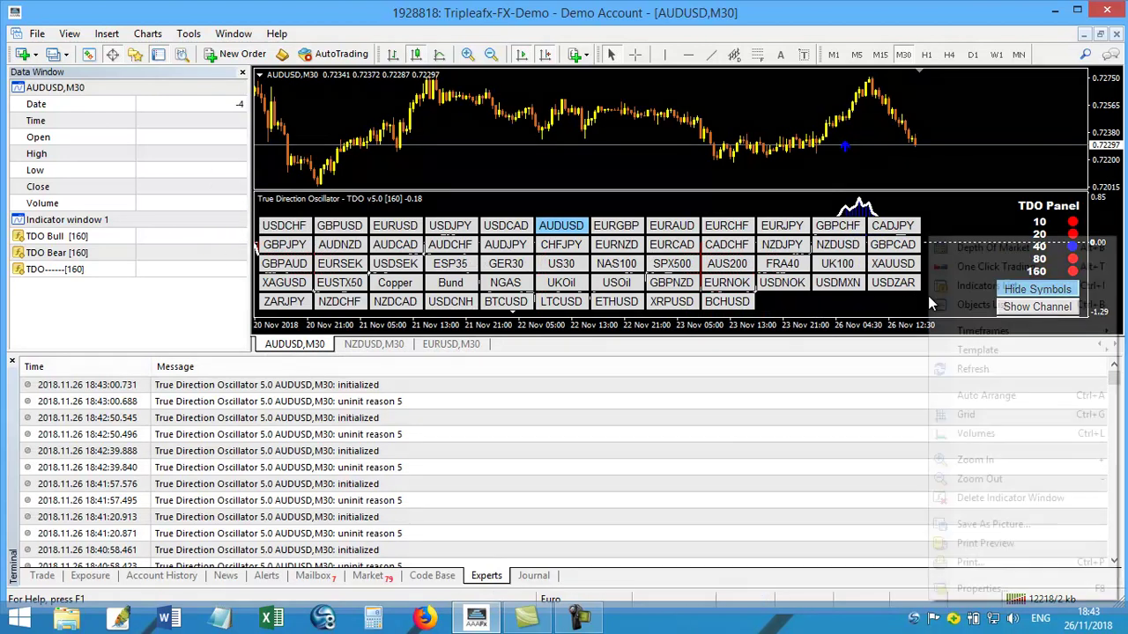
pyautogui.click(969, 286)
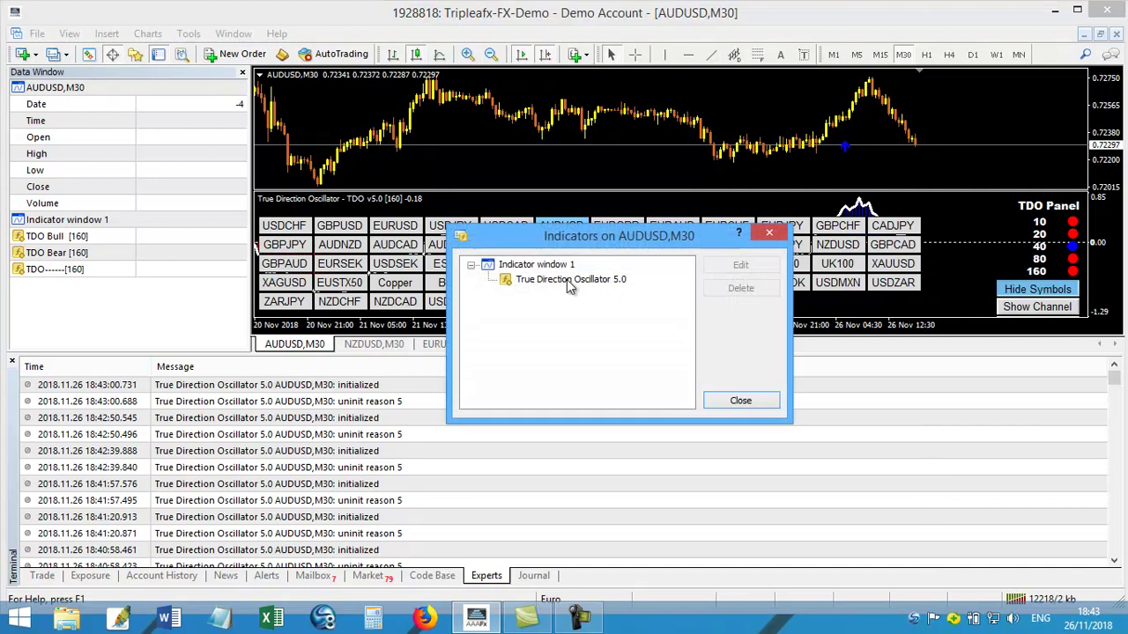
pyautogui.doubleClick(568, 280)
pyautogui.click(458, 346)
pyautogui.scroll(-3, 457, 357)
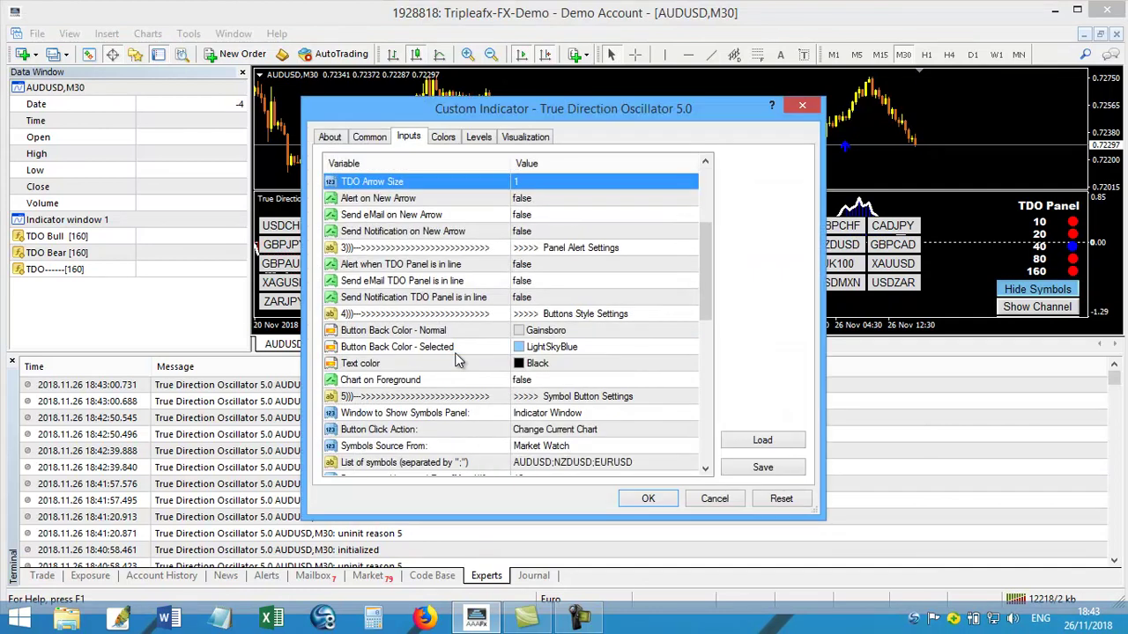
pyautogui.scroll(-2, 533, 412)
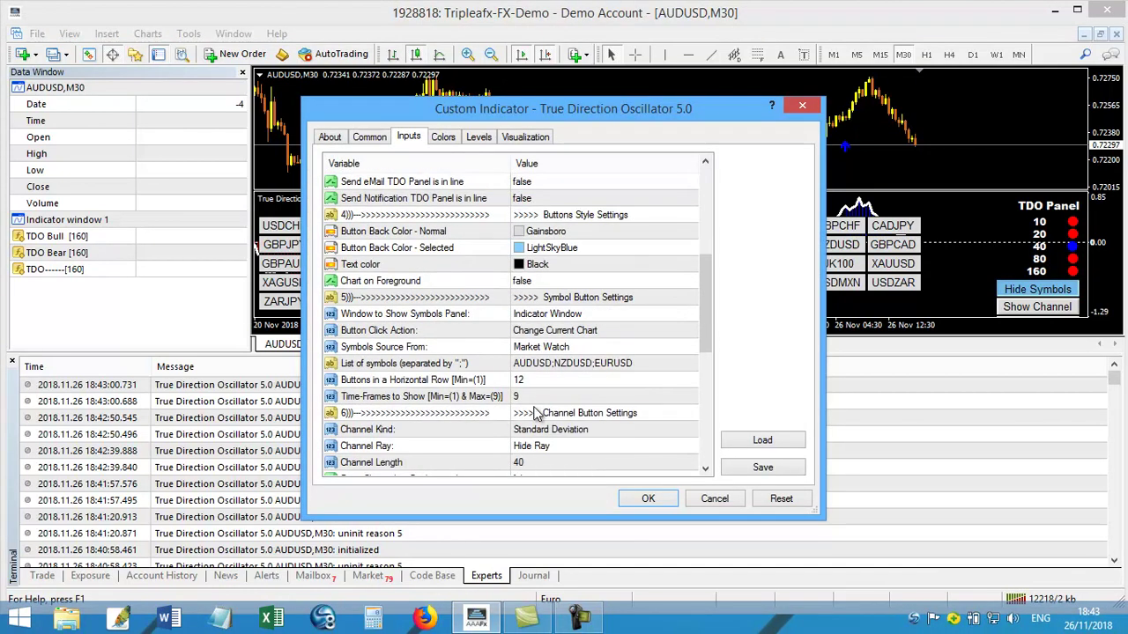
pyautogui.doubleClick(534, 397)
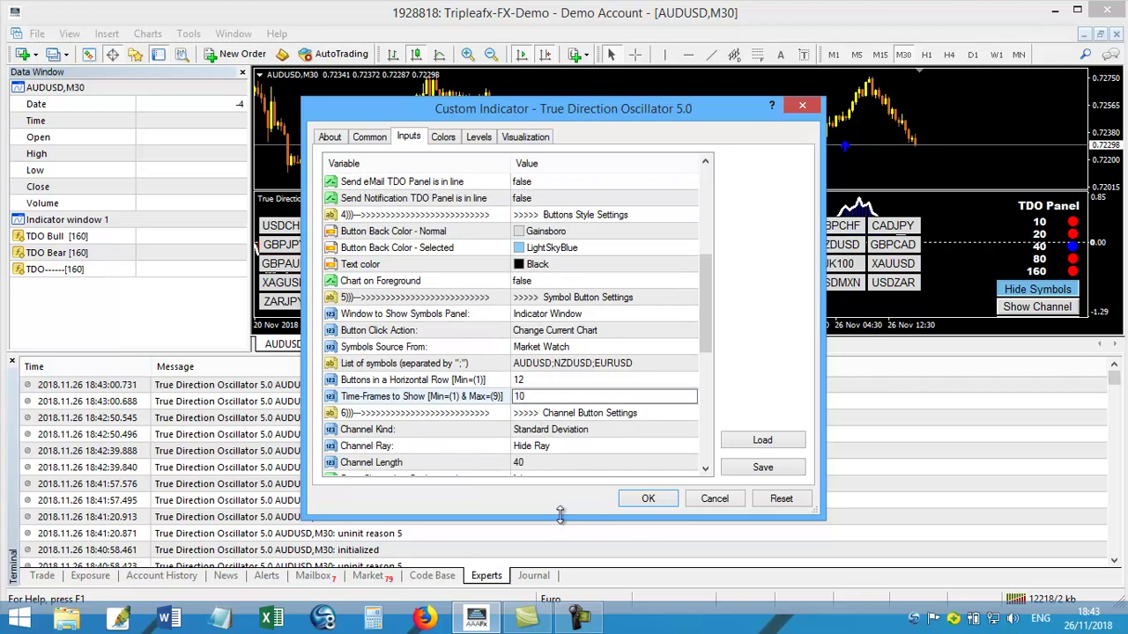
pyautogui.click(631, 506)
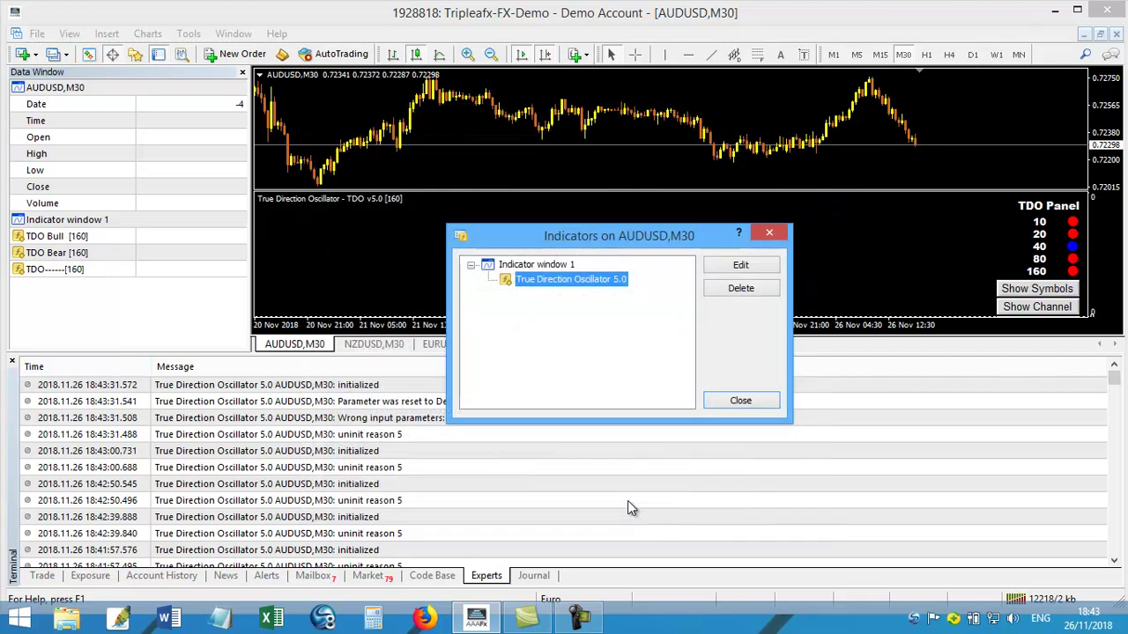
pyautogui.click(738, 401)
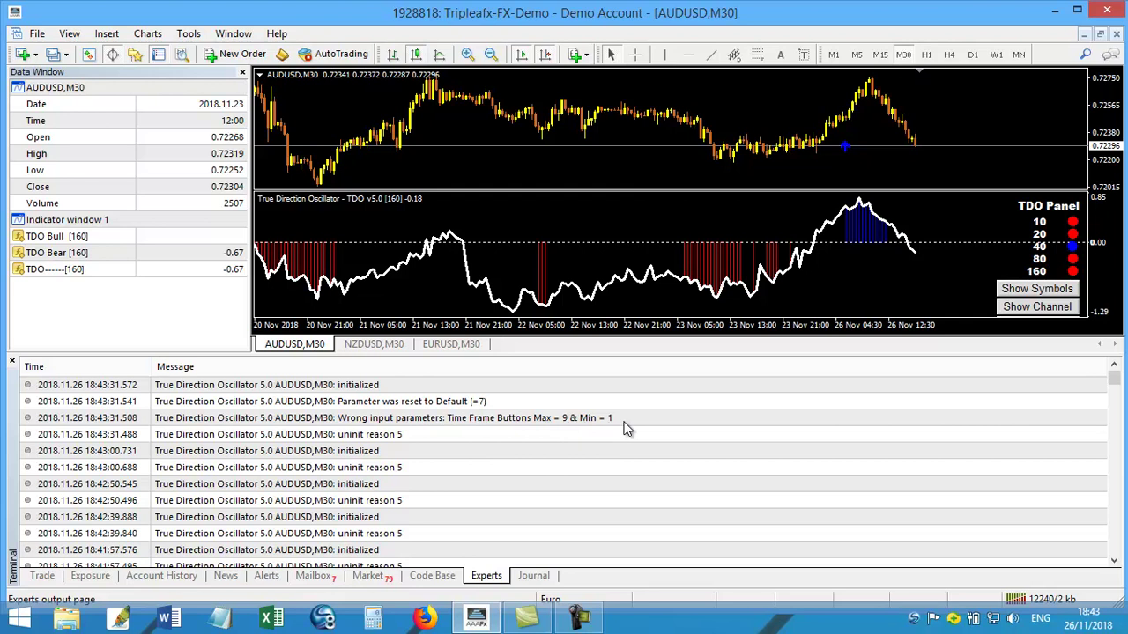
# Hide the Terminal and shrink the oscillator's indicator window to give the price chart more height.
pyautogui.click(158, 54)
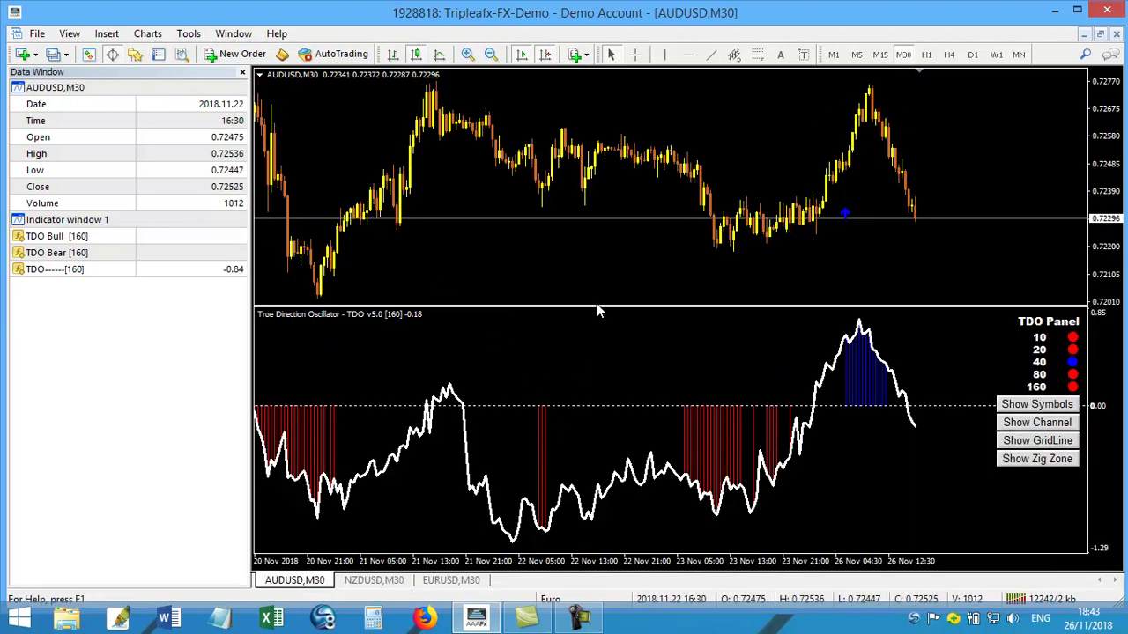
pyautogui.moveTo(597, 308); pyautogui.dragTo(620, 383)
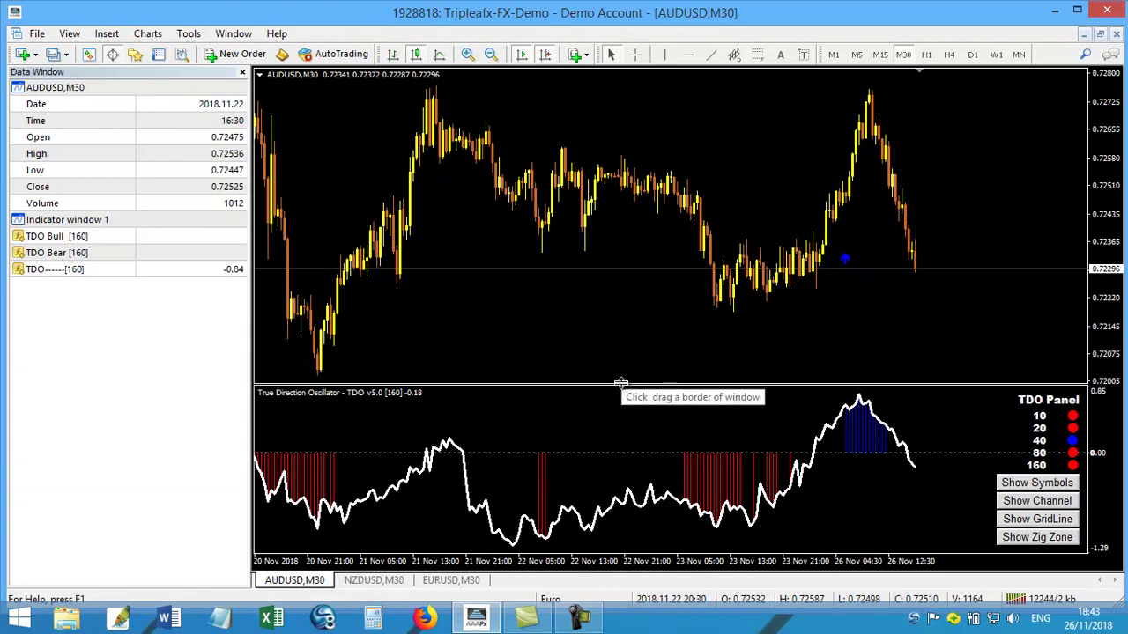